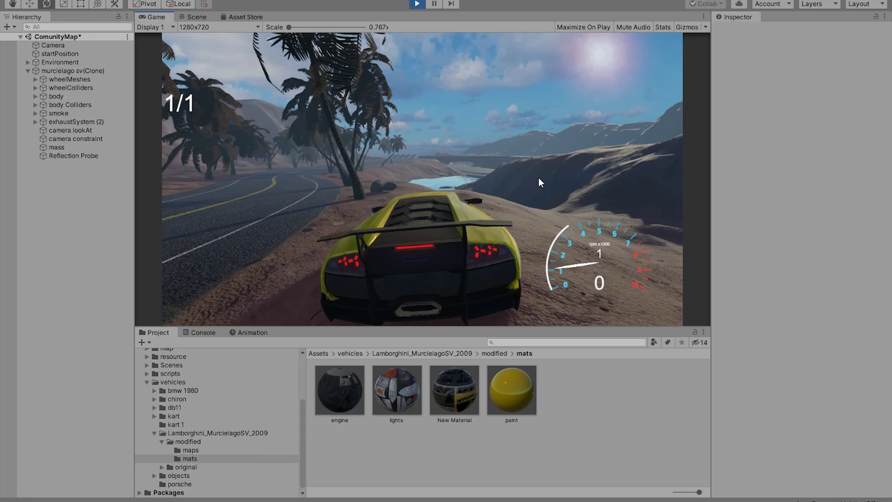
Test-drive the Lamborghini, then maximize the Game view and set it to Free Aspect
{"action": "key", "text": "Up"}
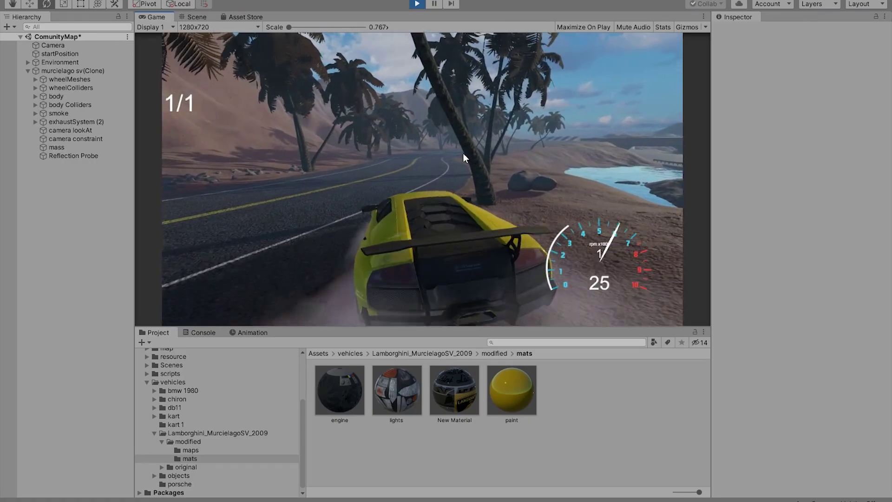
{"action": "right_click", "coordinate": [158, 17]}
{"action": "left_click", "coordinate": [188, 54]}
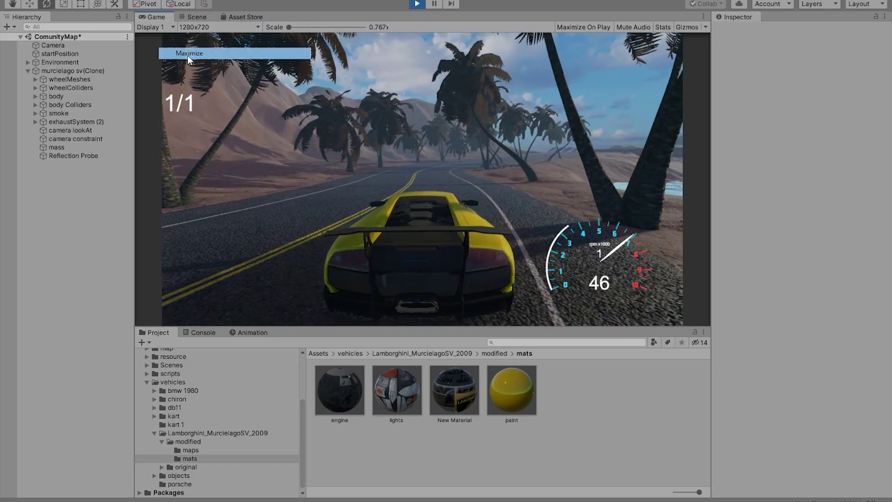
{"action": "left_click", "coordinate": [82, 26]}
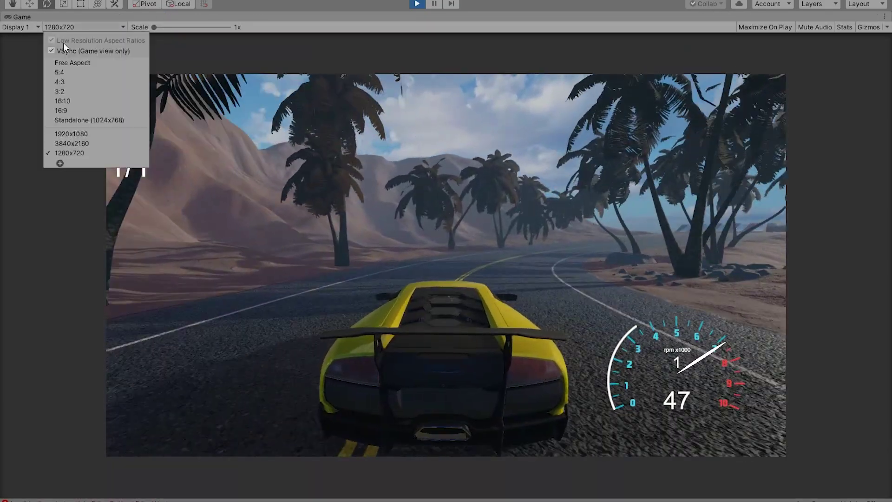
{"action": "left_click", "coordinate": [68, 62]}
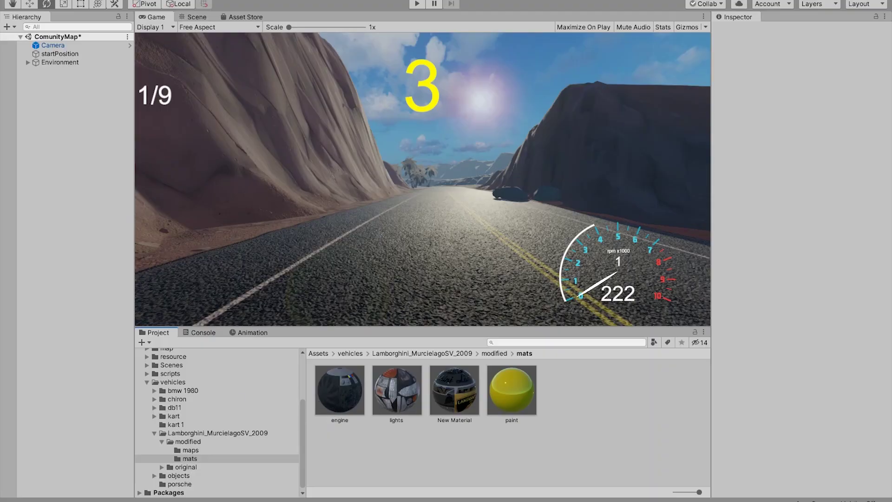
Play the onboard Lamborghini video at lower volume, seek around 1:34, and pause it
{"action": "left_click", "coordinate": [184, 478]}
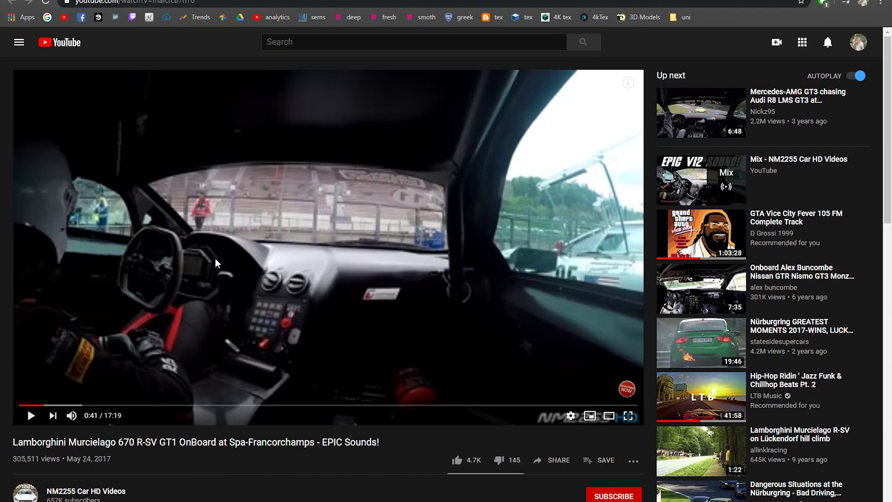
{"action": "left_click", "coordinate": [30, 415]}
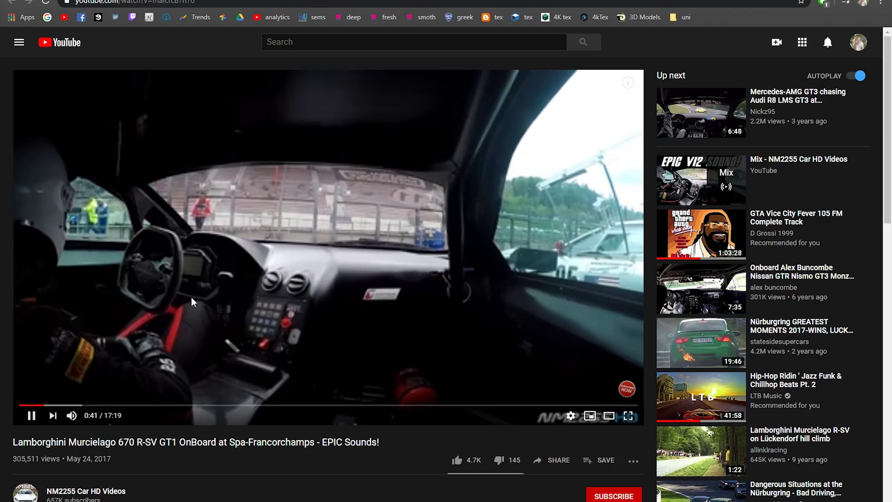
{"action": "left_click", "coordinate": [89, 414]}
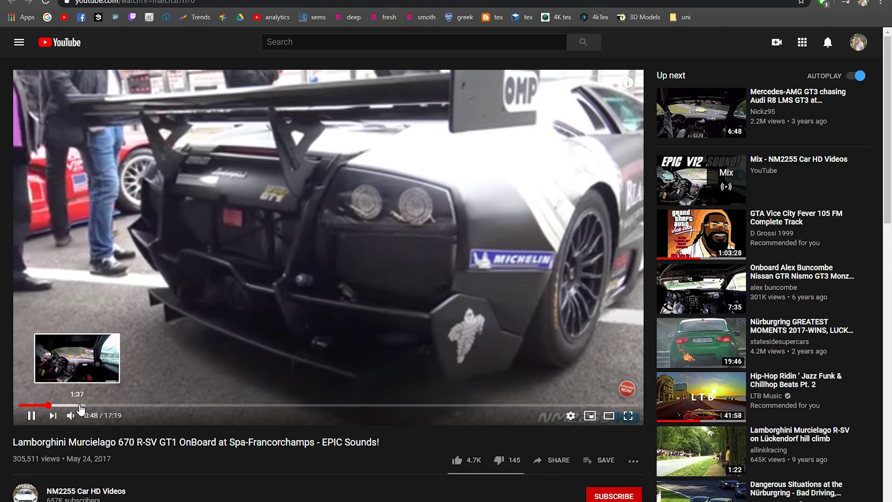
{"action": "left_click", "coordinate": [82, 405]}
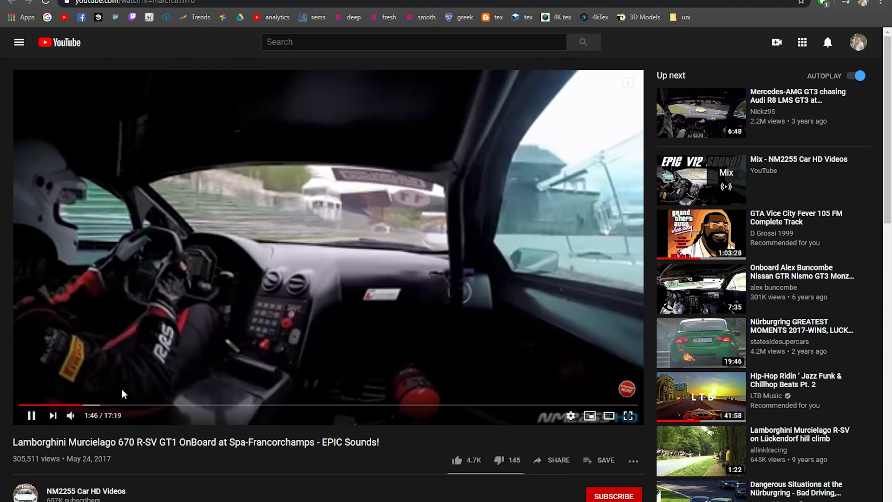
{"action": "left_click", "coordinate": [74, 405]}
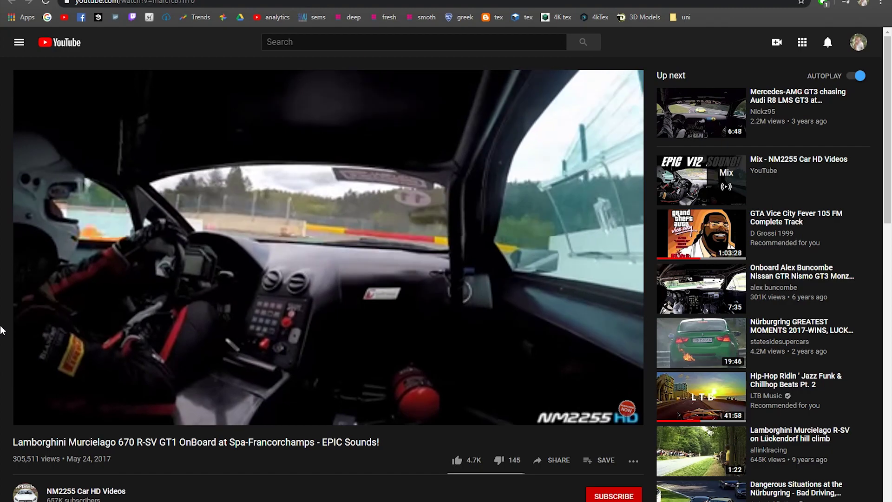
{"action": "left_click", "coordinate": [338, 235]}
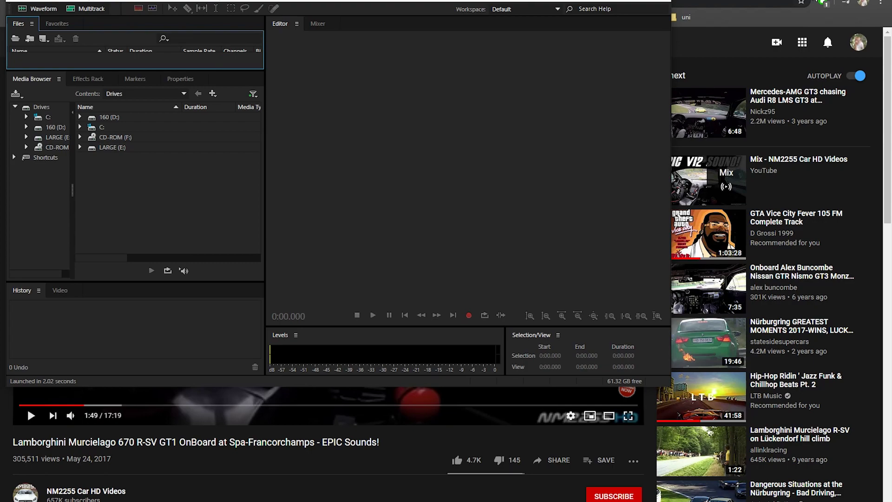
Import the Lamborghini onboard MP3 into the Files panel and browse its waveform
{"action": "left_click_drag", "start_coordinate": [786, 207], "coordinate": [167, 46]}
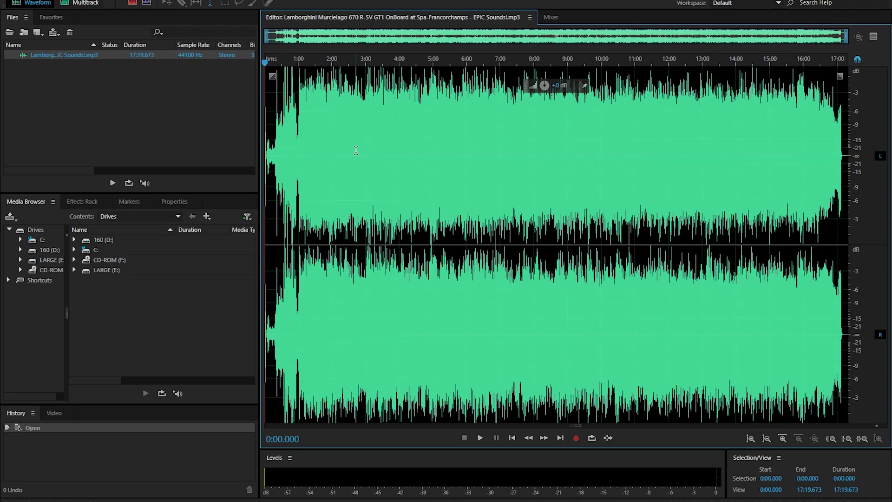
{"action": "left_click_drag", "start_coordinate": [538, 37], "coordinate": [306, 38]}
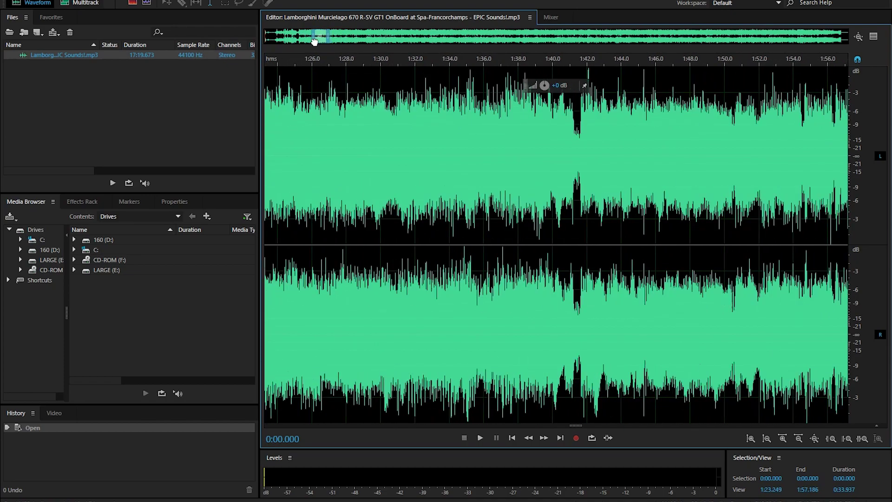
{"action": "left_click_drag", "start_coordinate": [306, 39], "coordinate": [314, 53]}
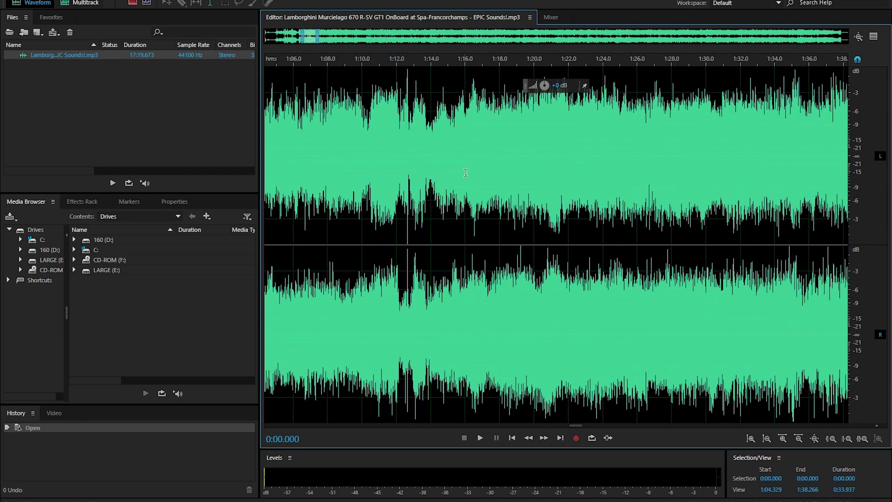
{"action": "scroll", "coordinate": [320, 138], "scroll_direction": "up", "scroll_amount": 4}
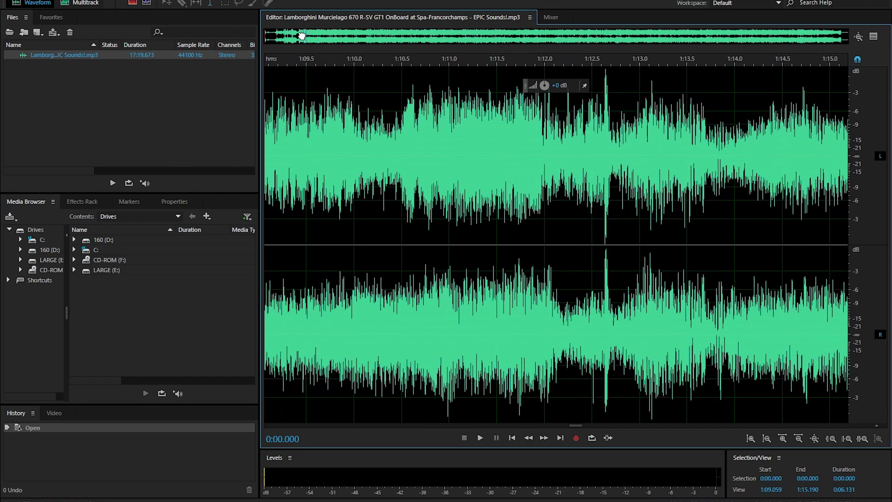
Insert the MP3 into Untitled Session 1 and preview a section
{"action": "right_click", "coordinate": [82, 55]}
{"action": "mouse_move", "coordinate": [129, 79]}
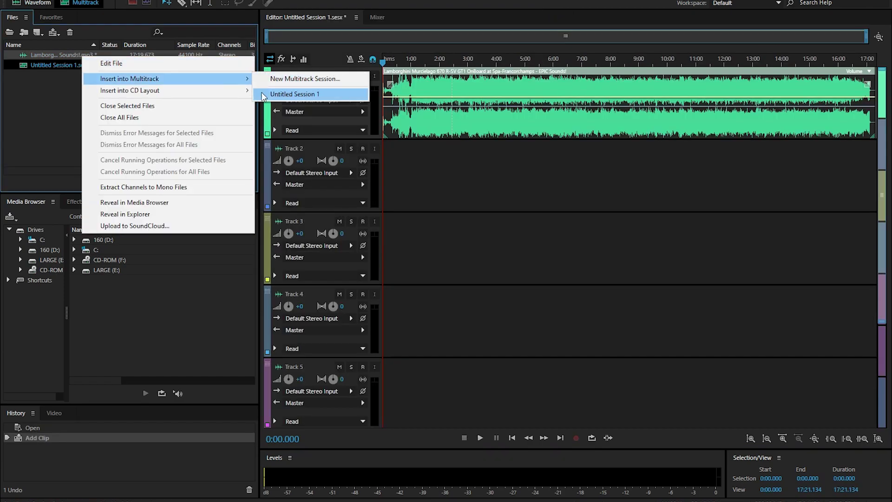
{"action": "left_click", "coordinate": [263, 95]}
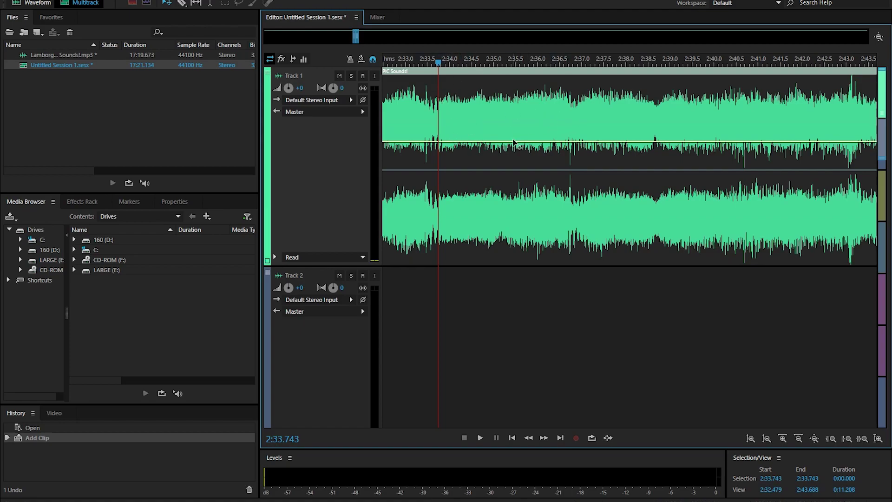
{"action": "key", "text": "space"}
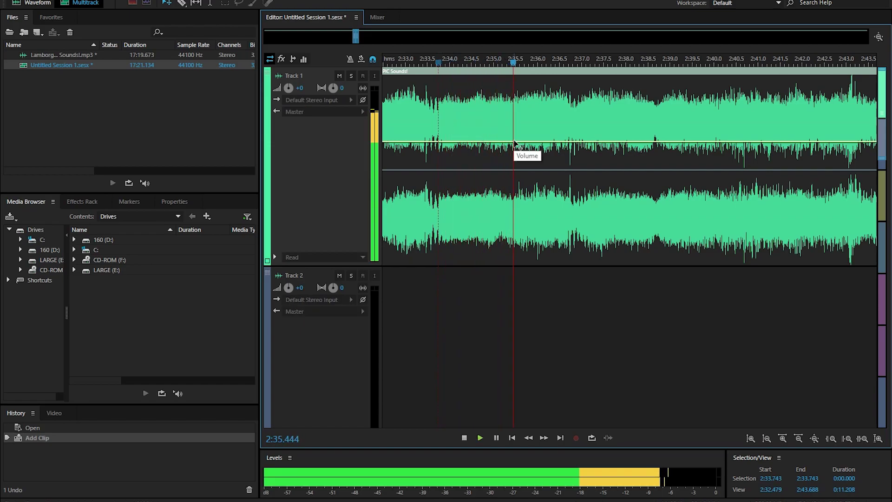
{"action": "key", "text": "space"}
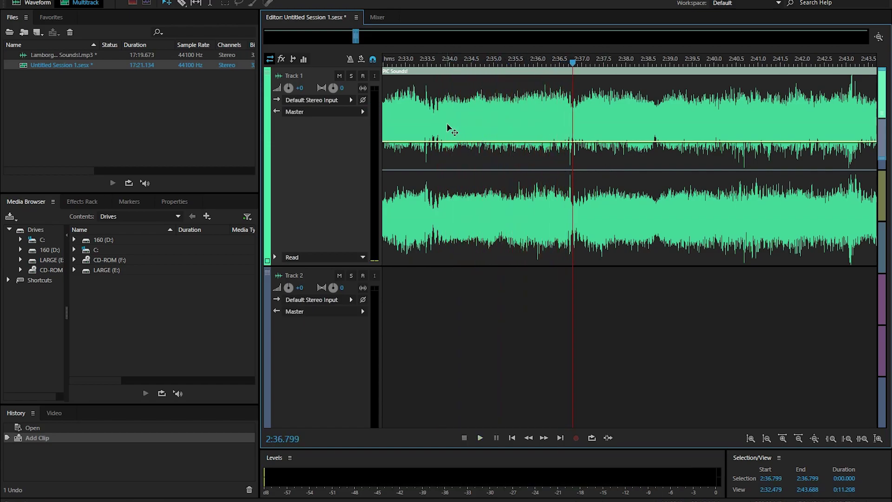
Add two markers and razor-cut the clip at both cut points
{"action": "key", "text": "m"}
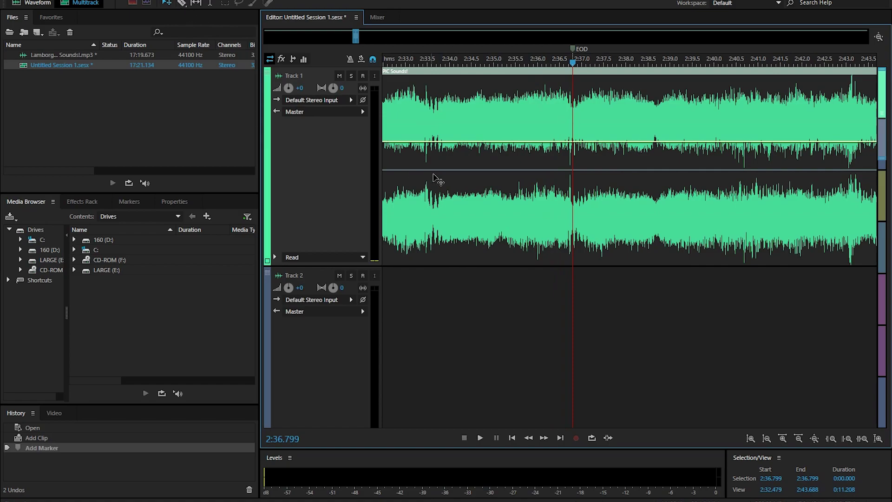
{"action": "key", "text": "m"}
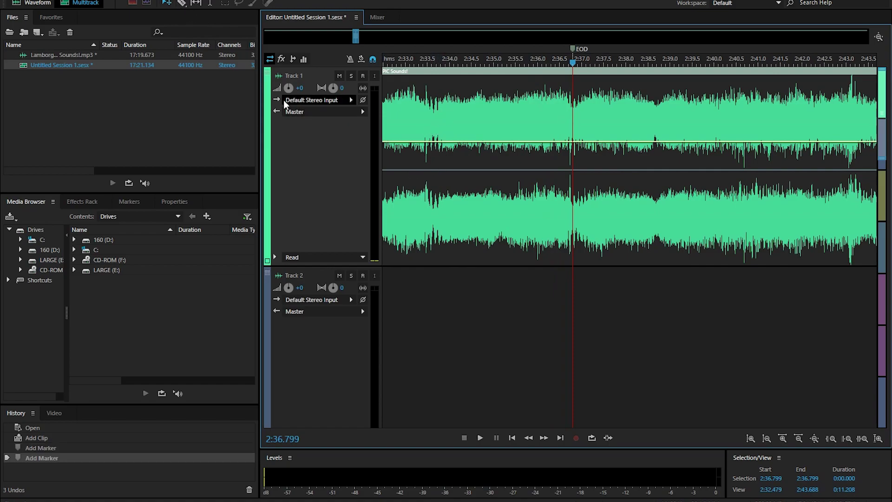
{"action": "left_click", "coordinate": [182, 4]}
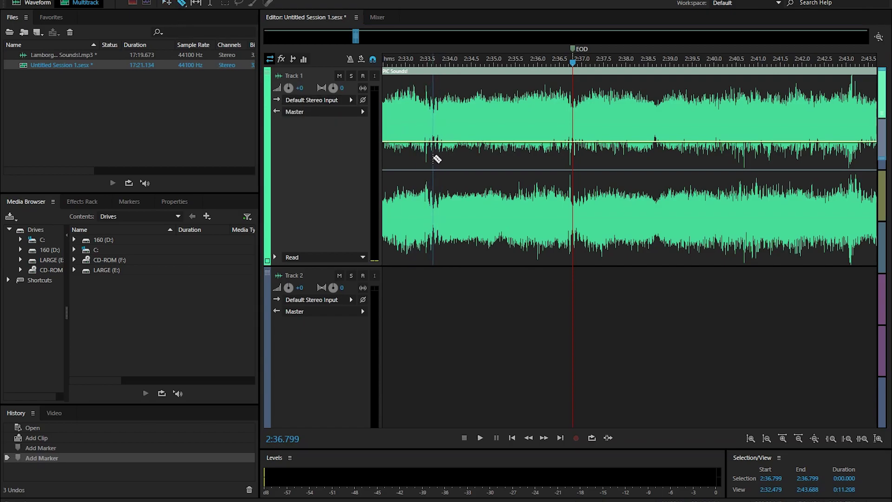
{"action": "left_click", "coordinate": [432, 158]}
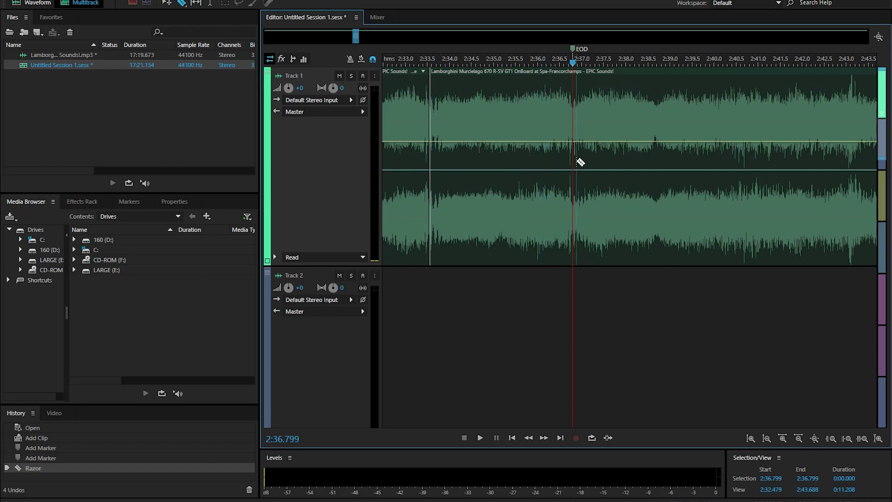
{"action": "left_click", "coordinate": [576, 160]}
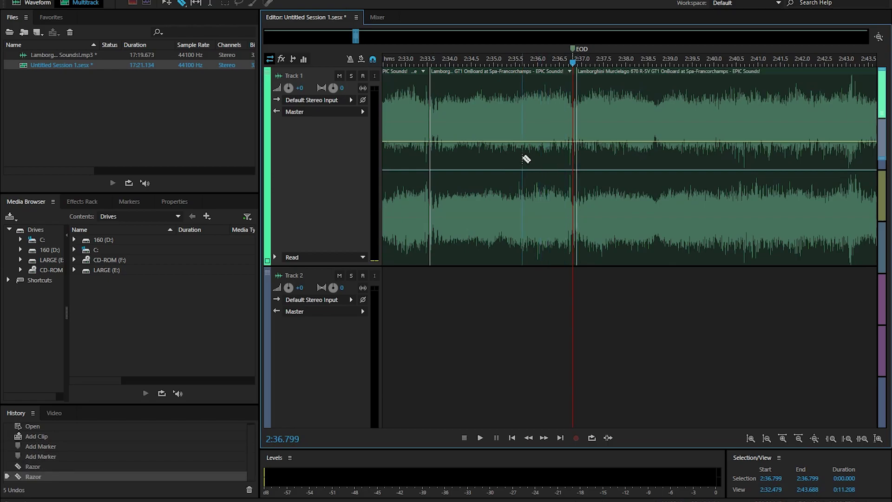
Delete the outer clips, keeping only the middle 3.655-second engine clip
{"action": "left_click", "coordinate": [484, 103]}
{"action": "right_click", "coordinate": [484, 101]}
{"action": "left_click", "coordinate": [502, 152]}
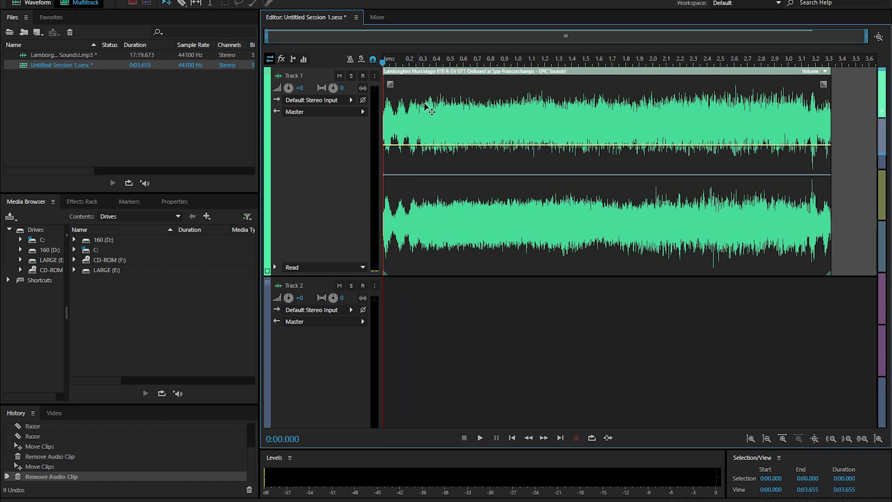
Trim the engine clip's start slightly and move it to the timeline start
{"action": "key", "text": "space"}
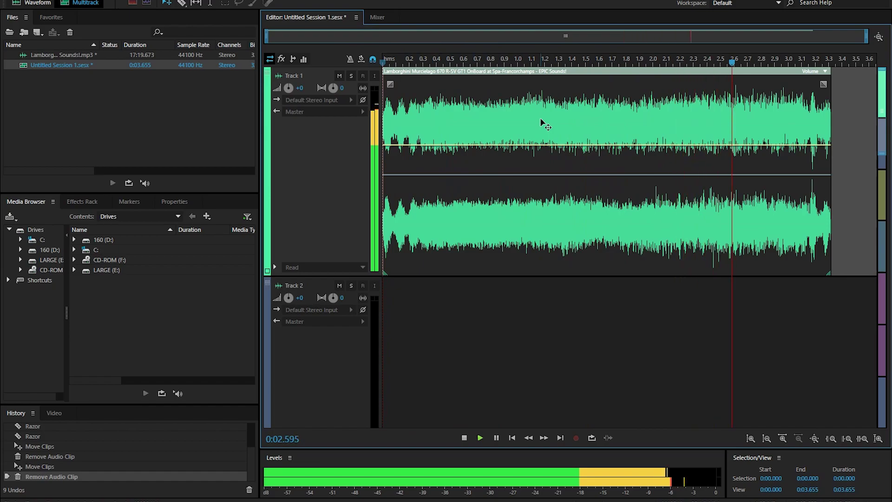
{"action": "key", "text": "space"}
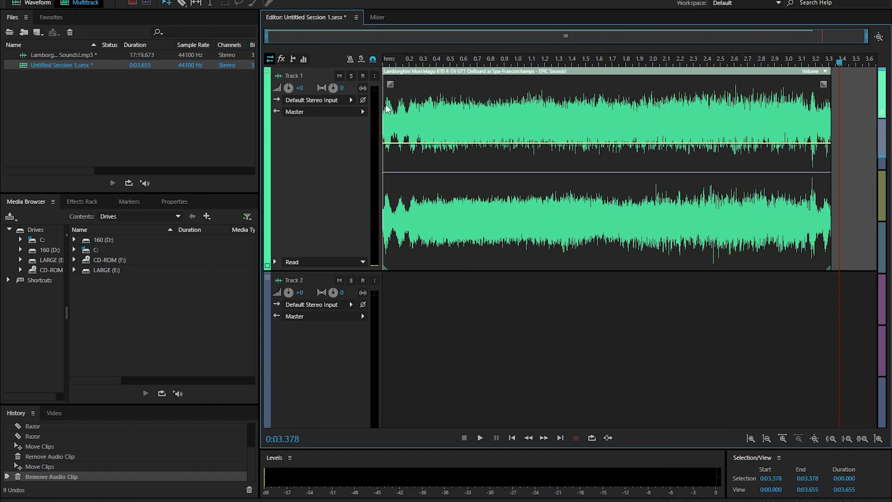
{"action": "key", "text": "space"}
{"action": "left_click", "coordinate": [379, 57]}
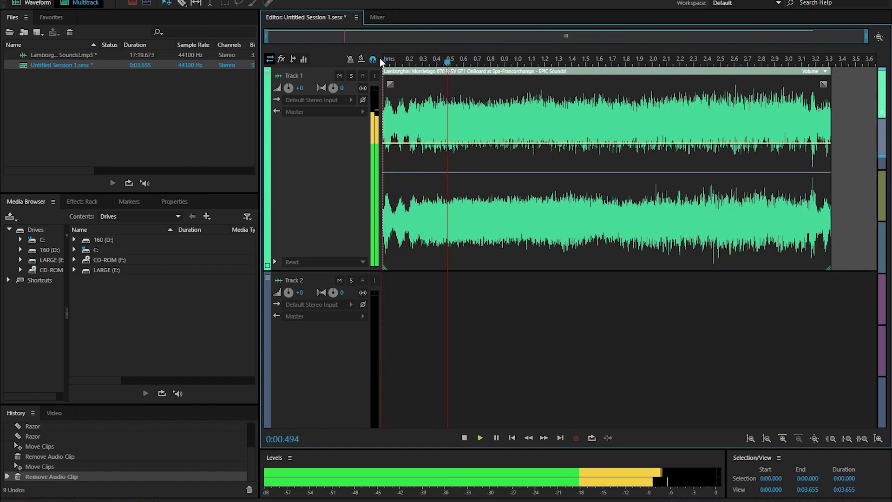
{"action": "key", "text": "space"}
{"action": "left_click_drag", "start_coordinate": [385, 110], "coordinate": [408, 110]}
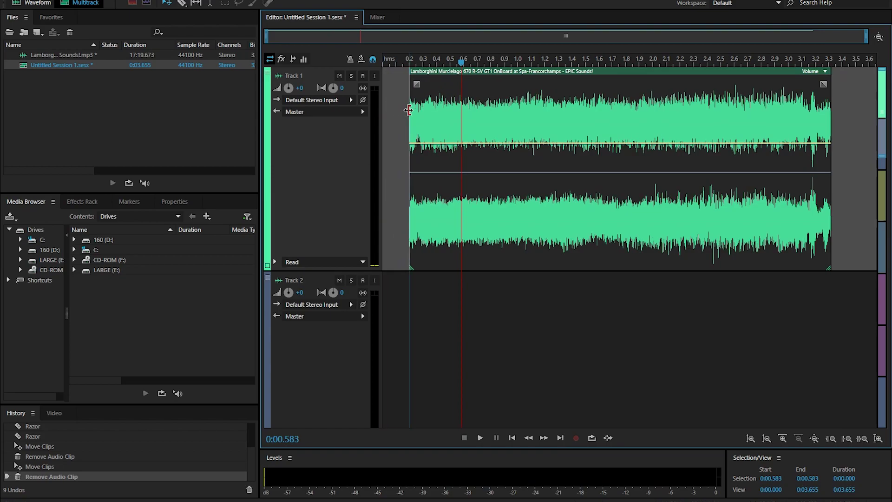
{"action": "left_click_drag", "start_coordinate": [541, 116], "coordinate": [459, 110]}
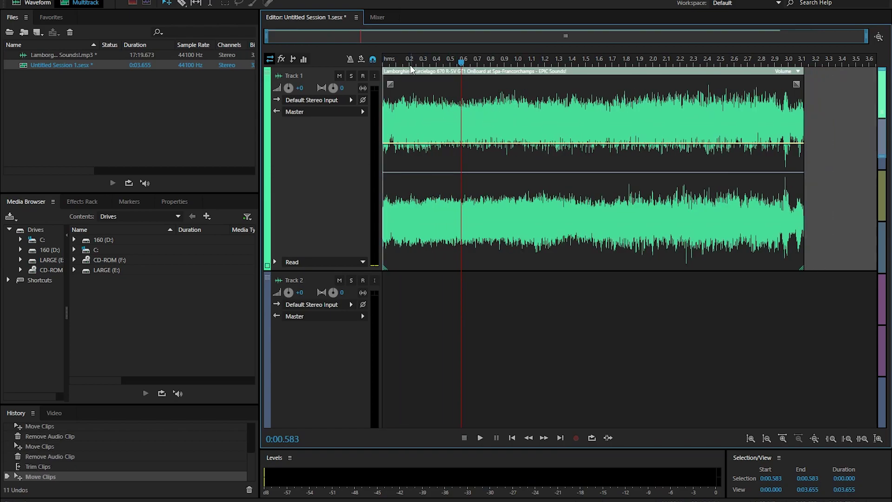
Trim the clip's end to about 2.9 seconds and replay it from the start
{"action": "key", "text": "Home"}
{"action": "key", "text": "space"}
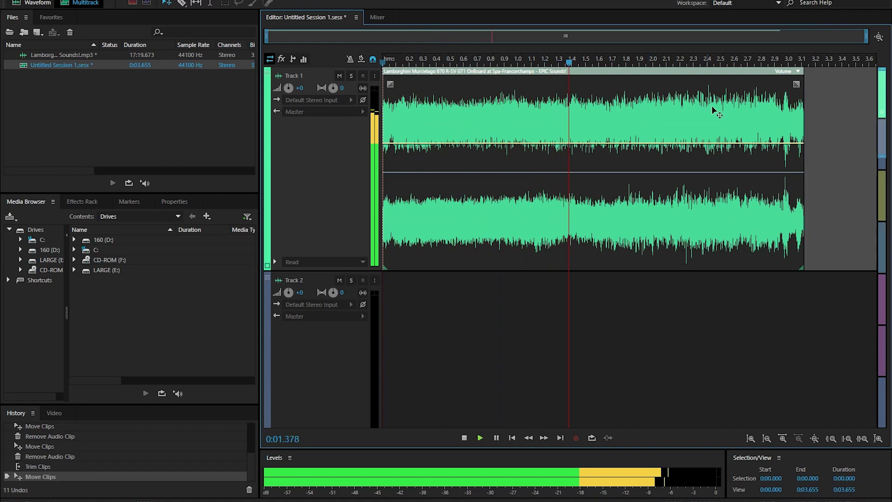
{"action": "key", "text": "space"}
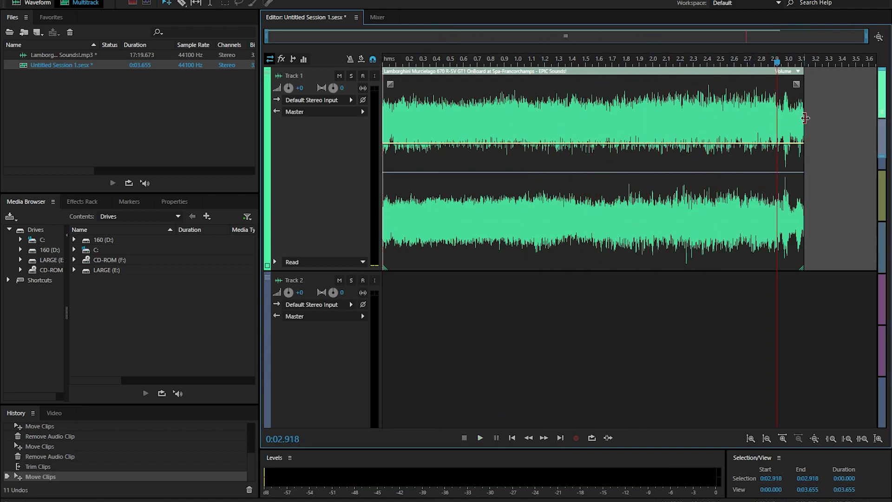
{"action": "key", "text": "space"}
{"action": "key", "text": "space"}
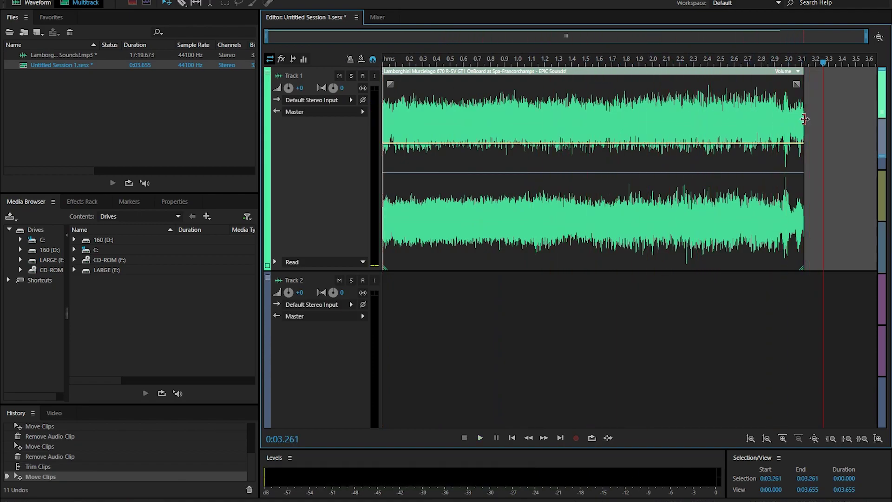
{"action": "left_click_drag", "start_coordinate": [804, 120], "coordinate": [774, 118]}
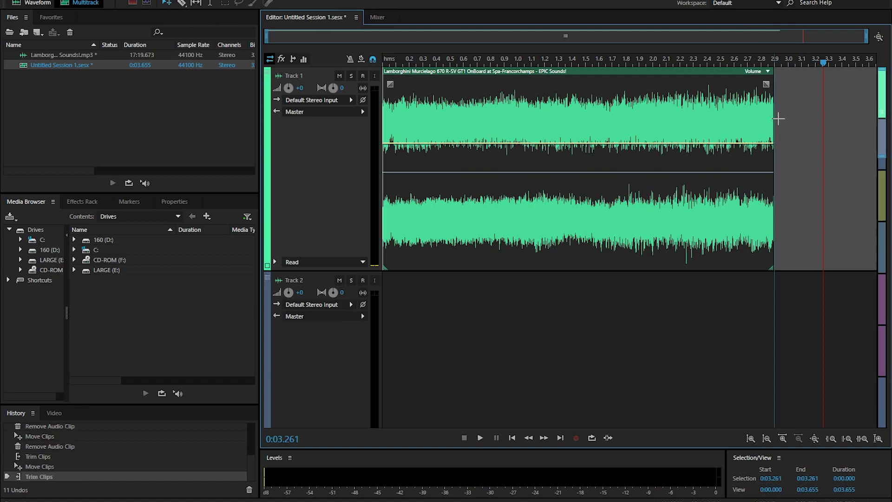
{"action": "left_click", "coordinate": [550, 72]}
{"action": "key", "text": "Home"}
{"action": "key", "text": "space"}
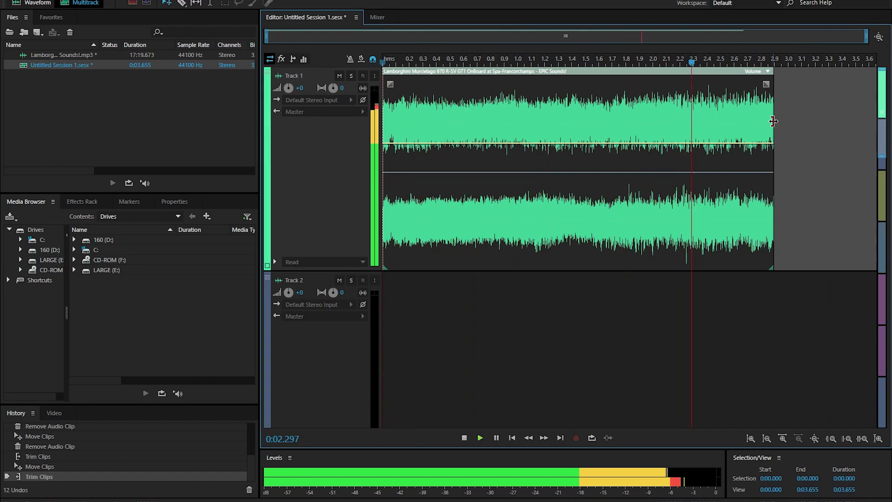
{"action": "right_click", "coordinate": [475, 92]}
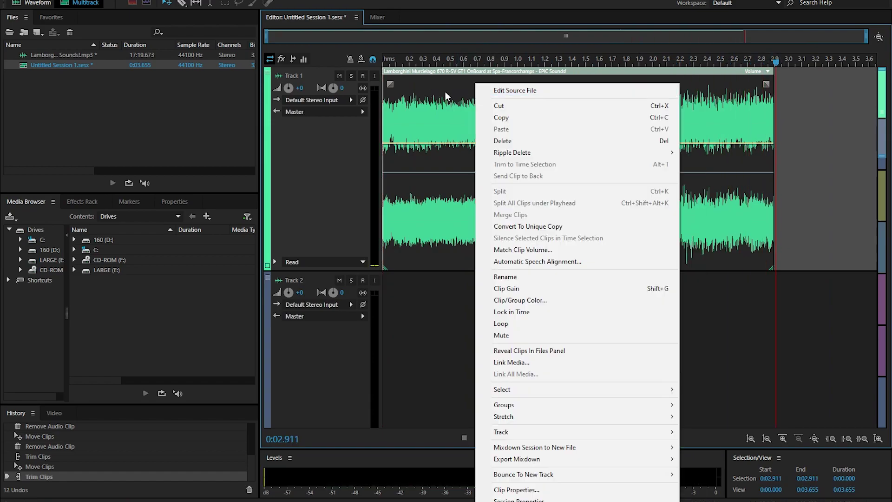
Bounce the trimmed clip to Bounce_1.wav and play it
{"action": "left_click", "coordinate": [725, 477]}
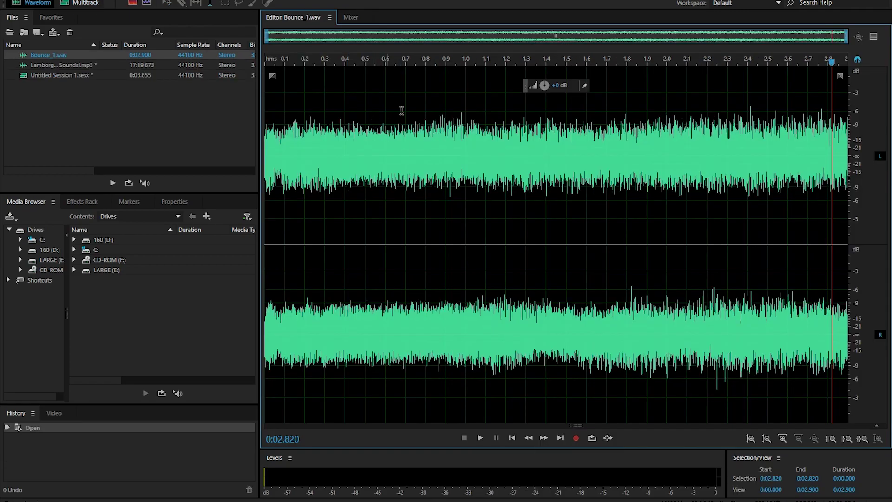
{"action": "key", "text": "space"}
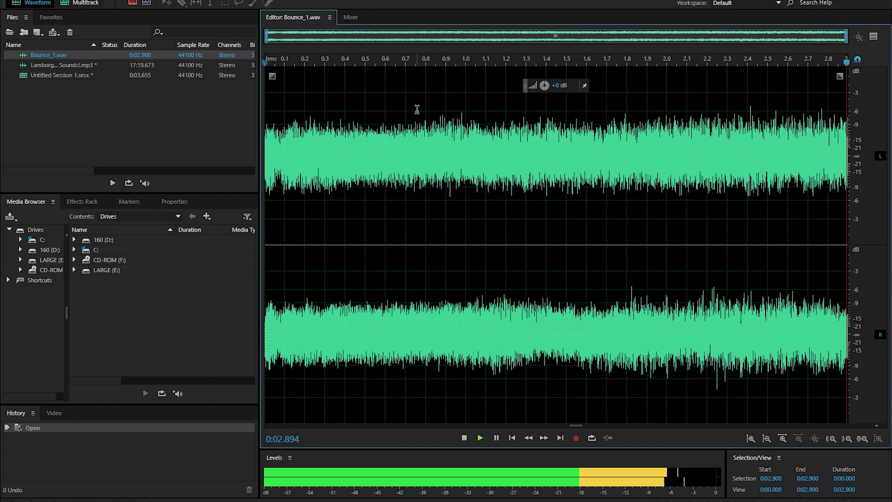
{"action": "key", "text": "space"}
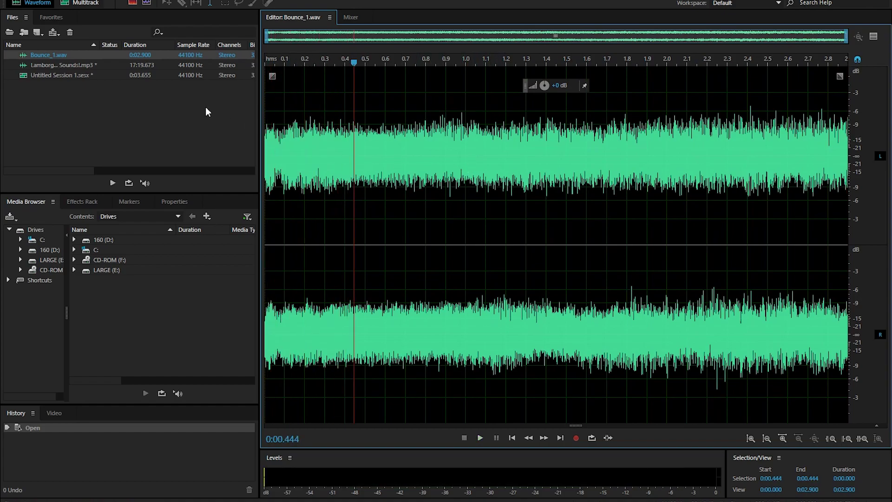
Apply Manual Pitch Correction gliding down to -261 cents at the end, then play it
{"action": "left_click", "coordinate": [121, 0]}
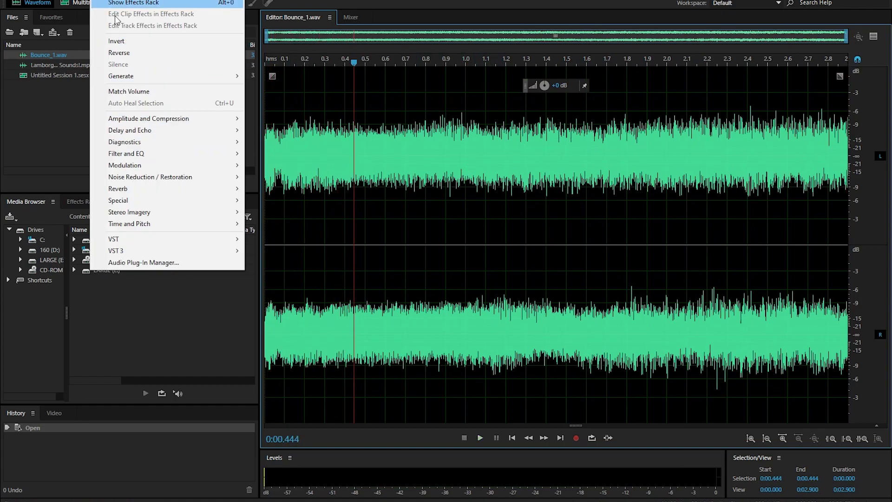
{"action": "left_click", "coordinate": [284, 133]}
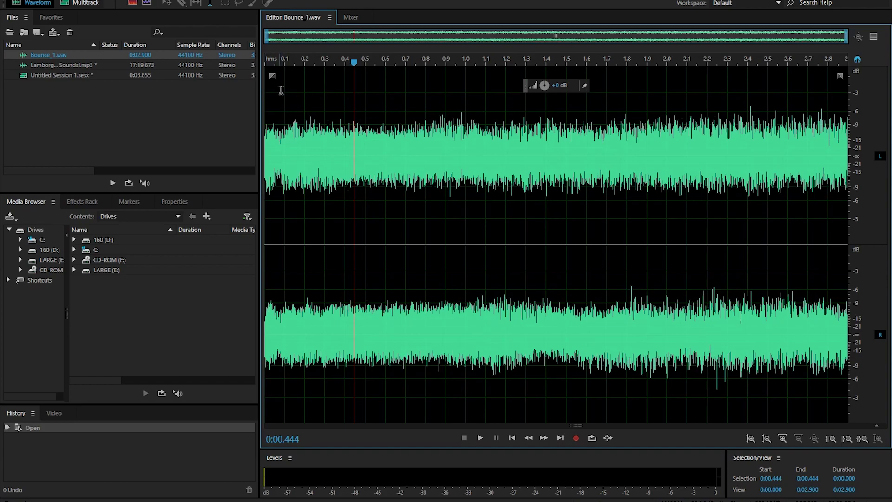
{"action": "left_click", "coordinate": [89, 2]}
{"action": "left_click", "coordinate": [305, 236]}
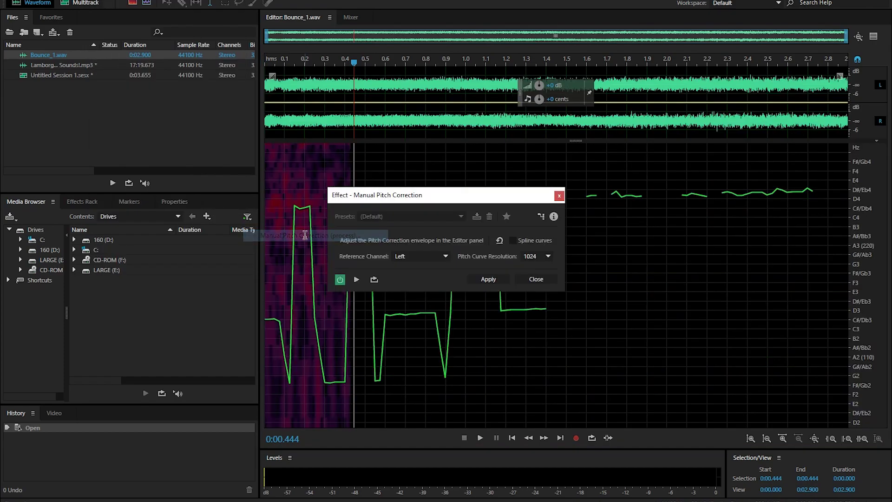
{"action": "left_click_drag", "start_coordinate": [484, 204], "coordinate": [513, 311]}
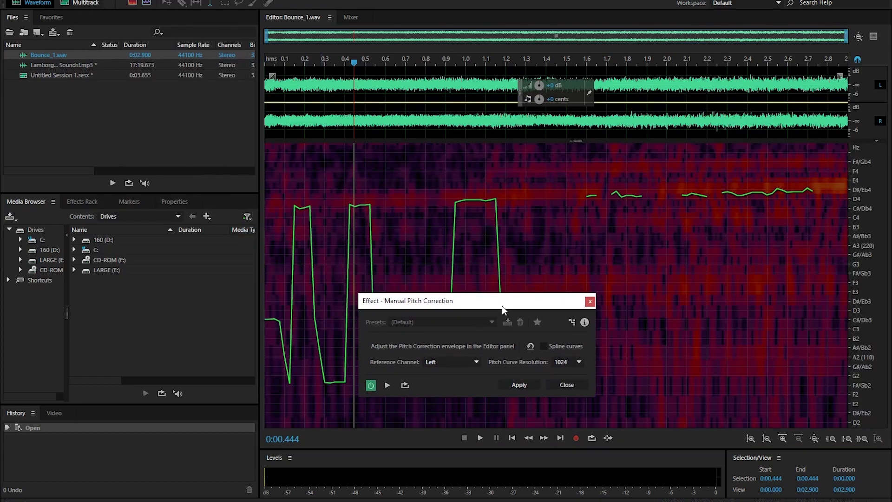
{"action": "left_click", "coordinate": [278, 107]}
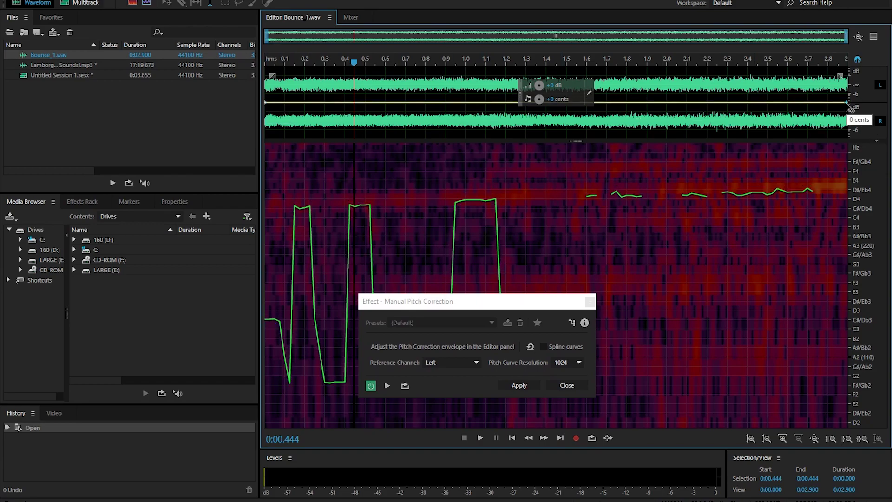
{"action": "left_click_drag", "start_coordinate": [846, 103], "coordinate": [849, 122]}
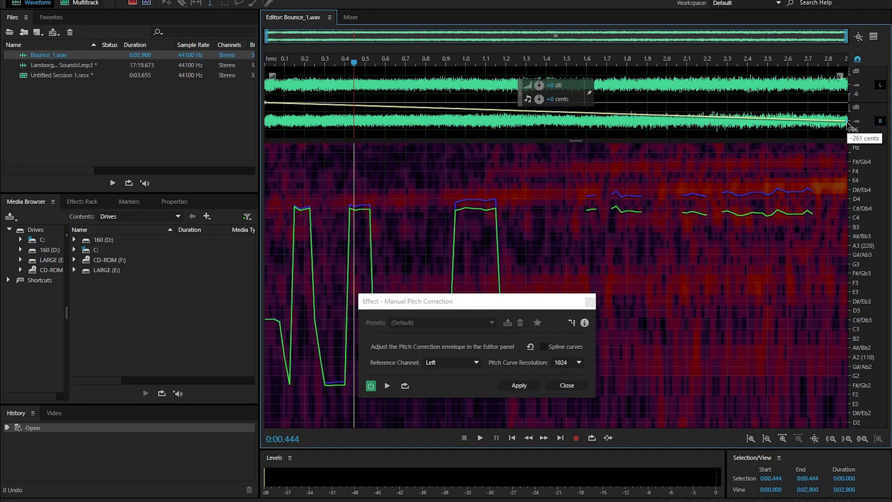
{"action": "key", "text": "space"}
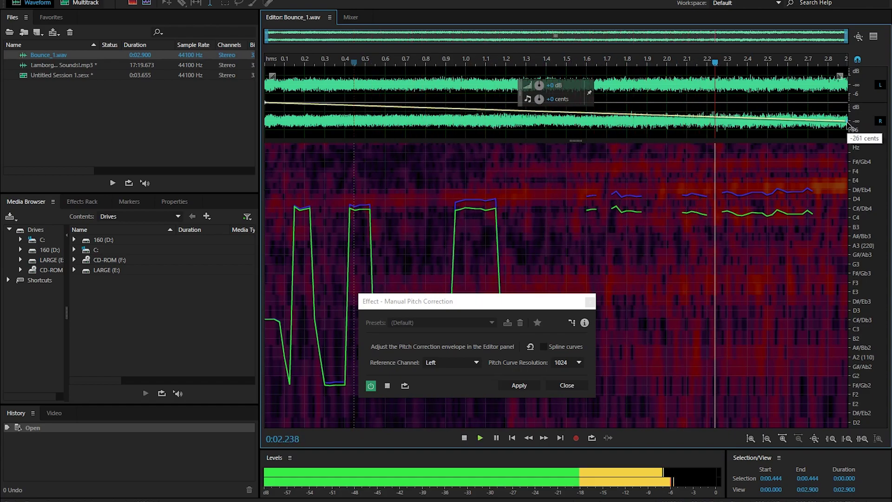
{"action": "left_click", "coordinate": [519, 385]}
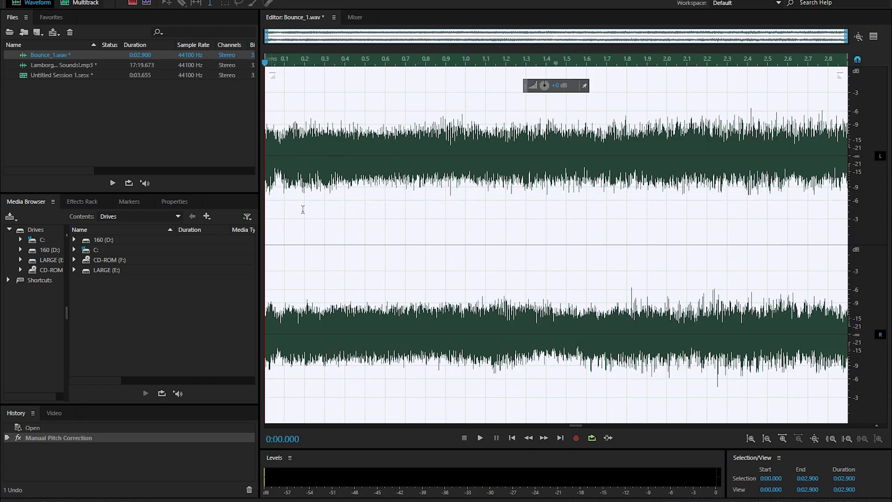
{"action": "key", "text": "space"}
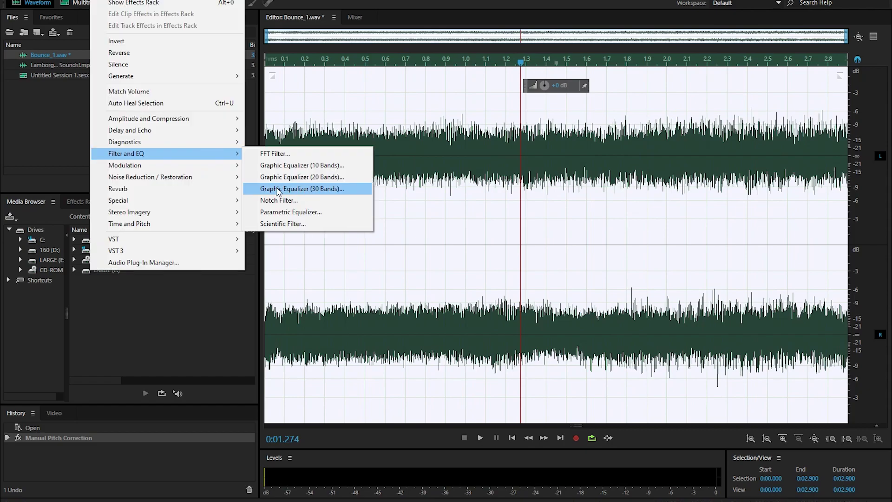
Apply a 30-band Graphic Equalizer boosting the 40–80 Hz bands to Bounce_1.wav and play it
{"action": "left_click", "coordinate": [305, 189]}
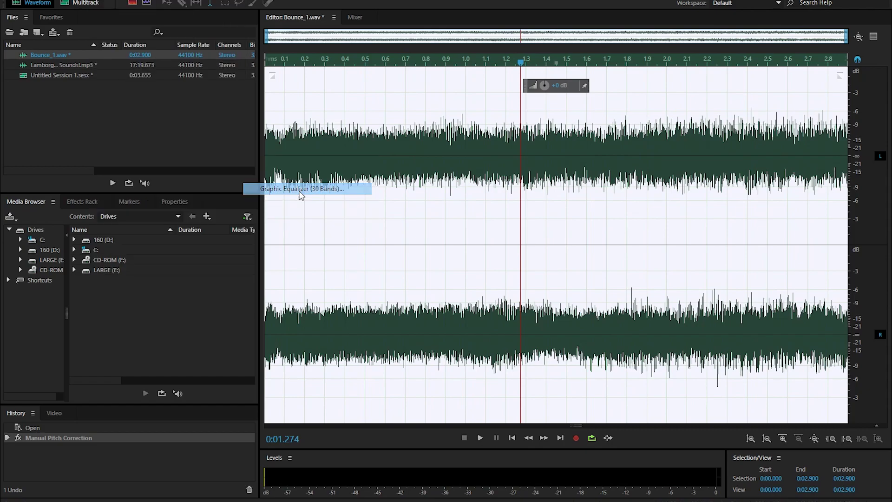
{"action": "left_click_drag", "start_coordinate": [373, 134], "coordinate": [212, 63]}
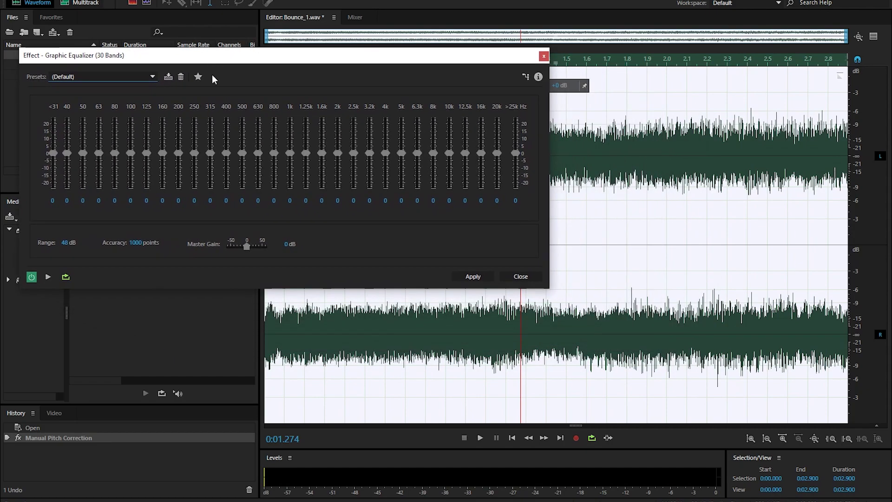
{"action": "key", "text": "space"}
{"action": "mouse_move", "coordinate": [85, 152]}
{"action": "left_mouse_down"}
{"action": "mouse_move", "coordinate": [115, 150]}
{"action": "mouse_move", "coordinate": [84, 143]}
{"action": "mouse_move", "coordinate": [98, 141]}
{"action": "mouse_move", "coordinate": [67, 149]}
{"action": "mouse_move", "coordinate": [114, 148]}
{"action": "left_mouse_up"}
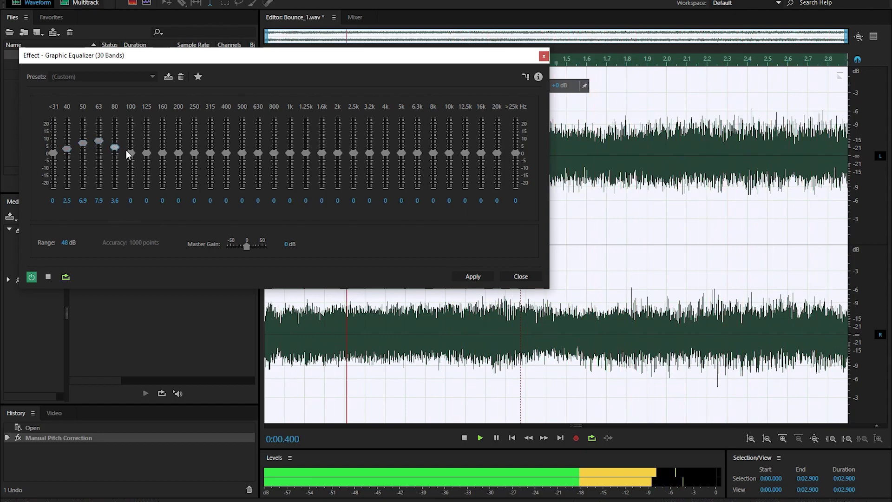
{"action": "key", "text": "Return"}
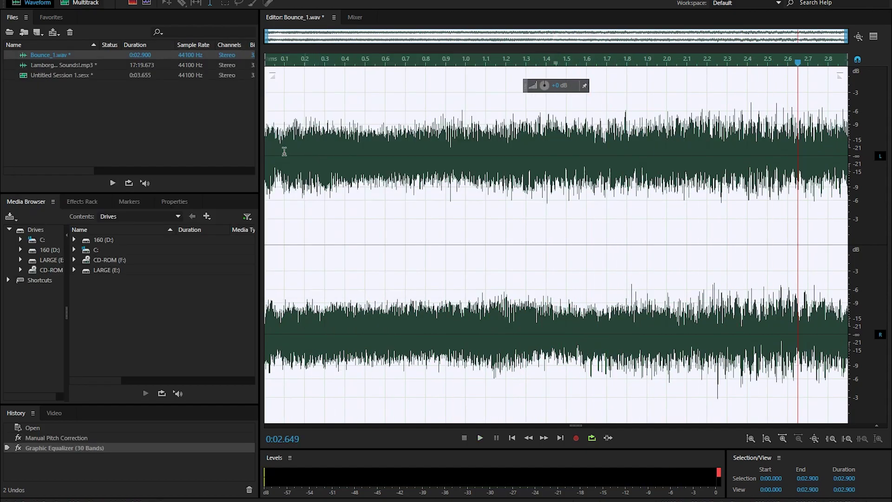
{"action": "key", "text": "space"}
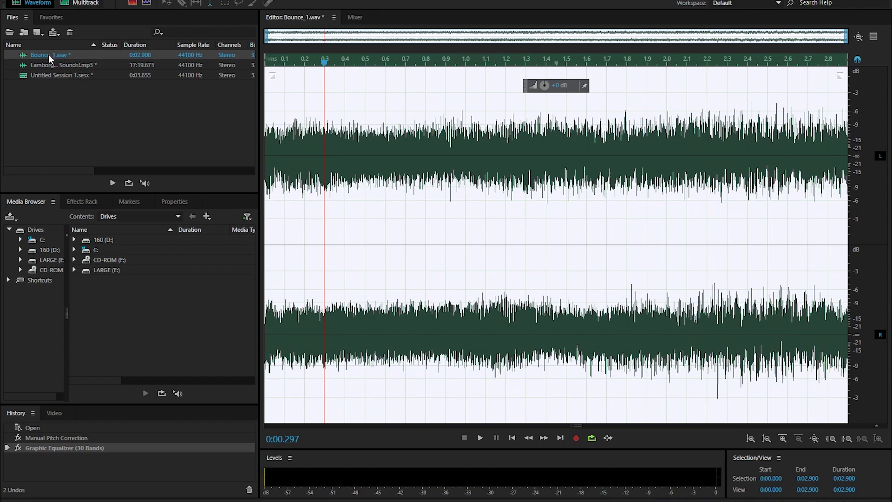
Delete the old clips from the multitrack session and audition Bounce_1.wav
{"action": "double_click", "coordinate": [50, 74]}
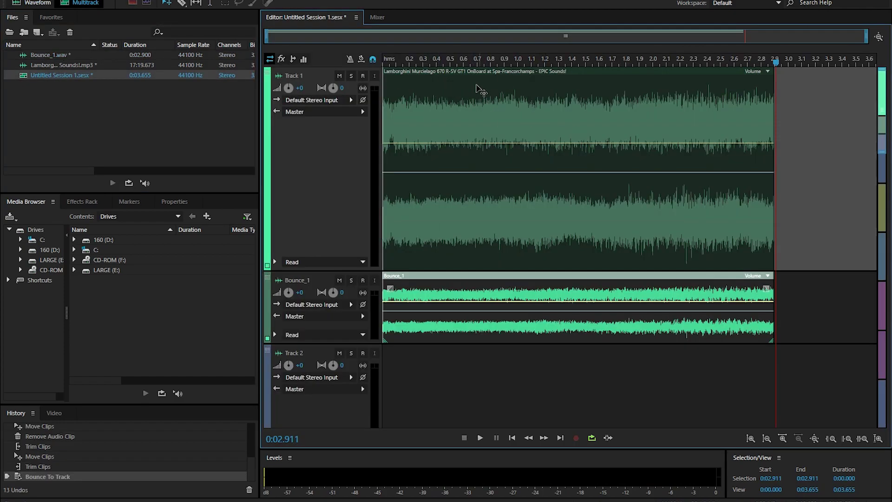
{"action": "left_click", "coordinate": [478, 90]}
{"action": "key", "text": "Delete"}
{"action": "key", "text": "Delete"}
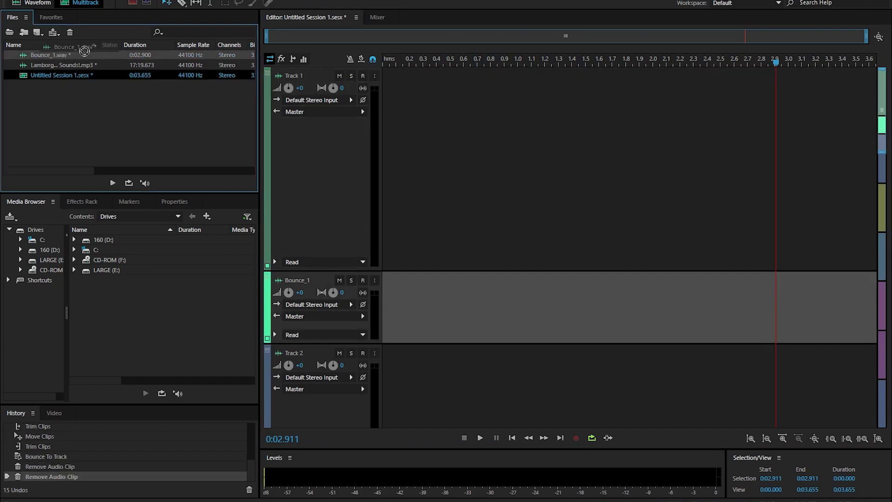
{"action": "double_click", "coordinate": [55, 55]}
{"action": "key", "text": "space"}
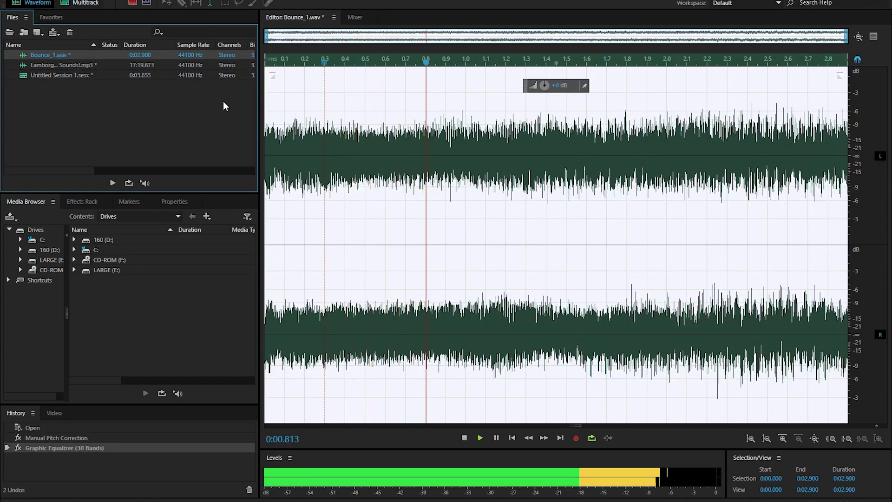
{"action": "key", "text": "0"}
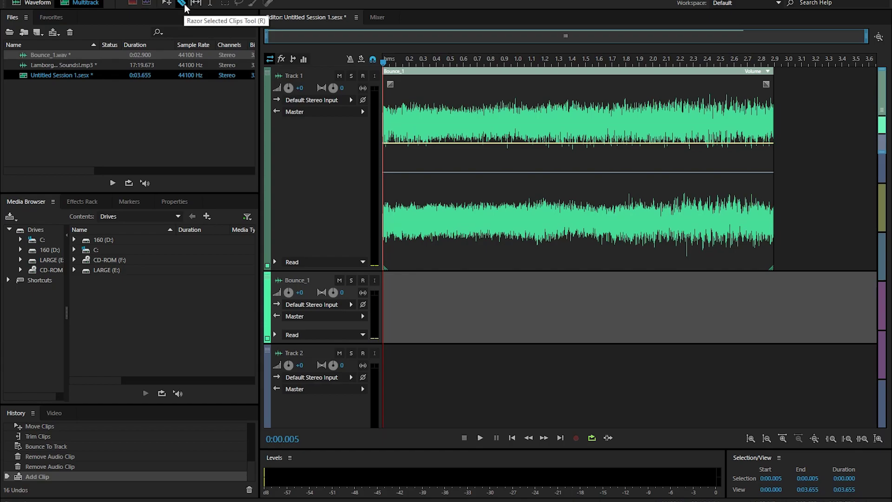
Split Bounce_1 at about 1.4 seconds, overlap the clips into a crossfade, and move them to zero
{"action": "left_click", "coordinate": [183, 5]}
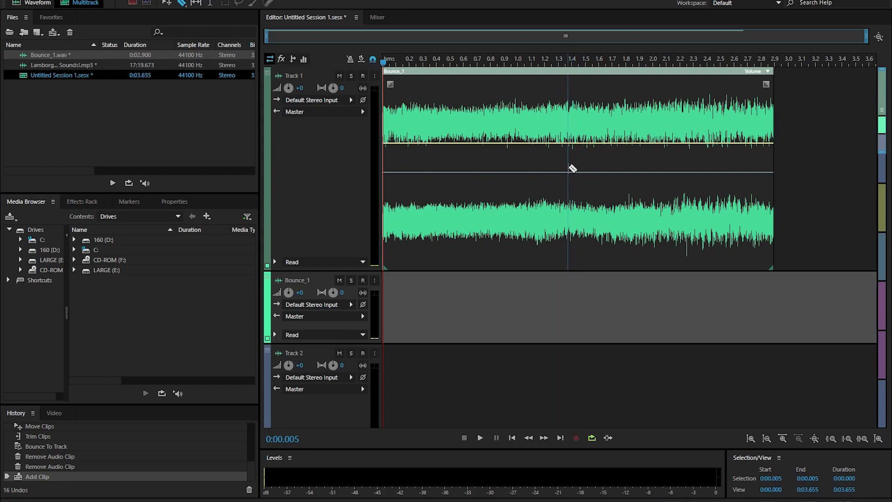
{"action": "left_click", "coordinate": [568, 169]}
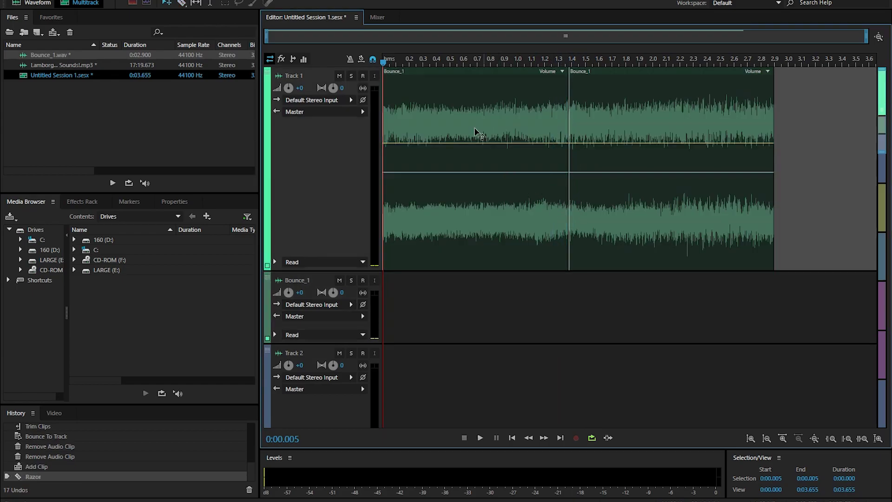
{"action": "left_click_drag", "start_coordinate": [419, 75], "coordinate": [755, 92]}
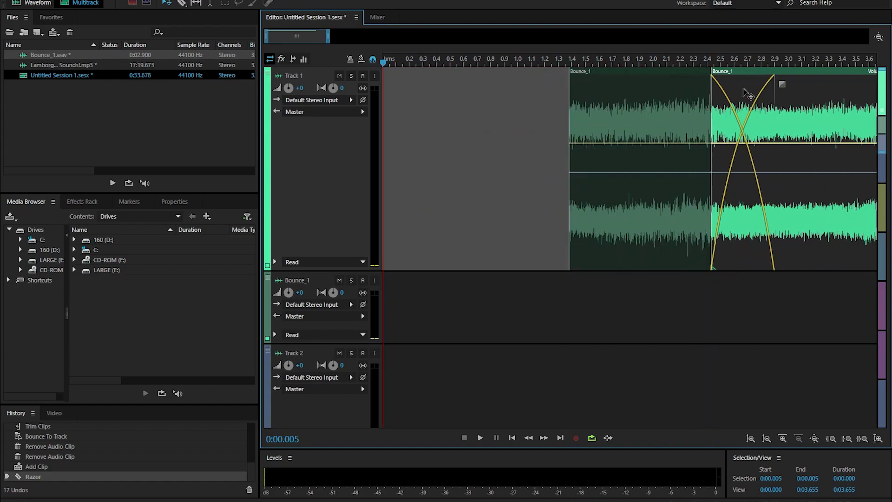
{"action": "left_click_drag", "start_coordinate": [754, 91], "coordinate": [746, 92]}
{"action": "scroll", "coordinate": [485, 107], "scroll_direction": "up", "scroll_amount": 1}
{"action": "scroll", "coordinate": [482, 108], "scroll_direction": "up", "scroll_amount": 2}
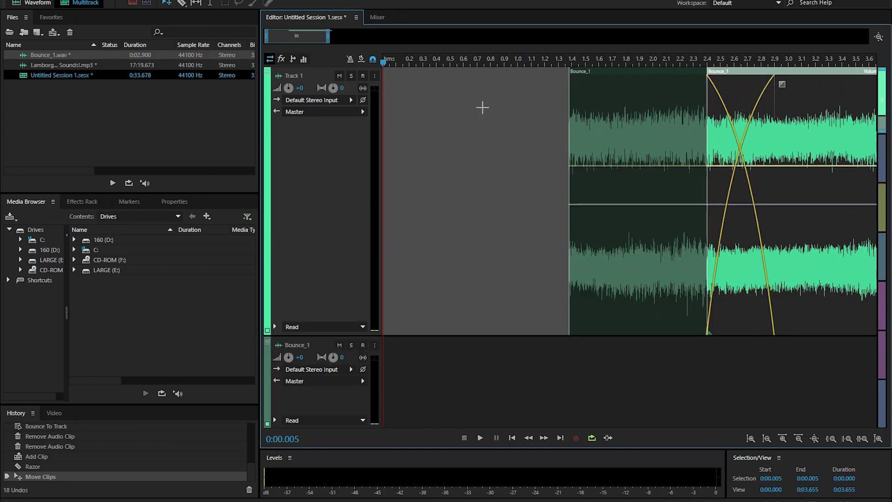
{"action": "scroll", "coordinate": [409, 57], "scroll_direction": "down", "scroll_amount": 1}
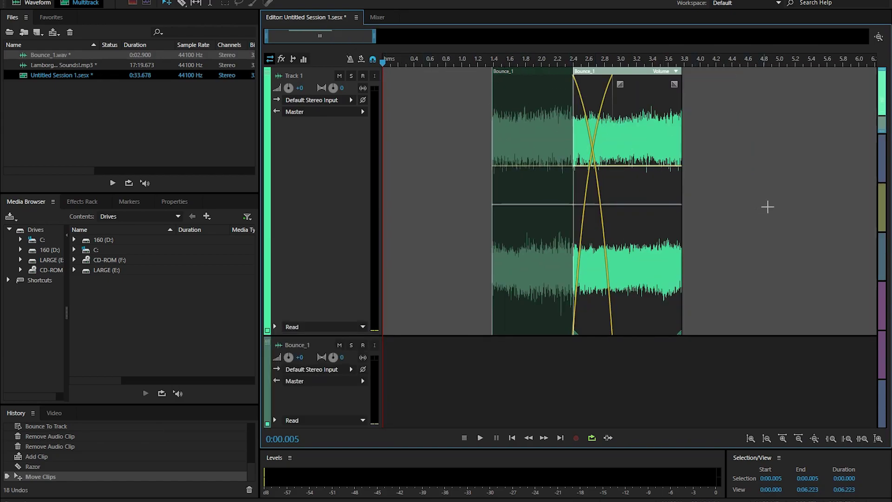
{"action": "left_click_drag", "start_coordinate": [498, 123], "coordinate": [387, 123]}
{"action": "key", "text": "space"}
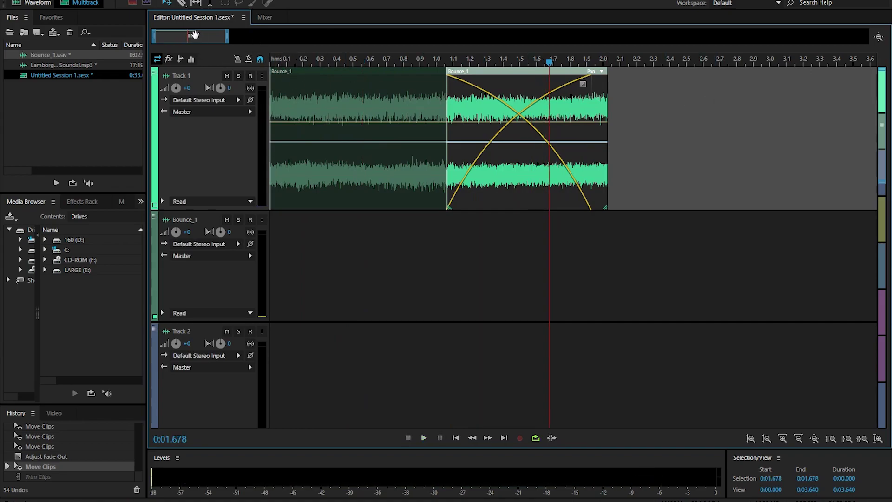
Bounce the crossfaded clips to a new track as Bounce_2.wav
{"action": "key", "text": "space"}
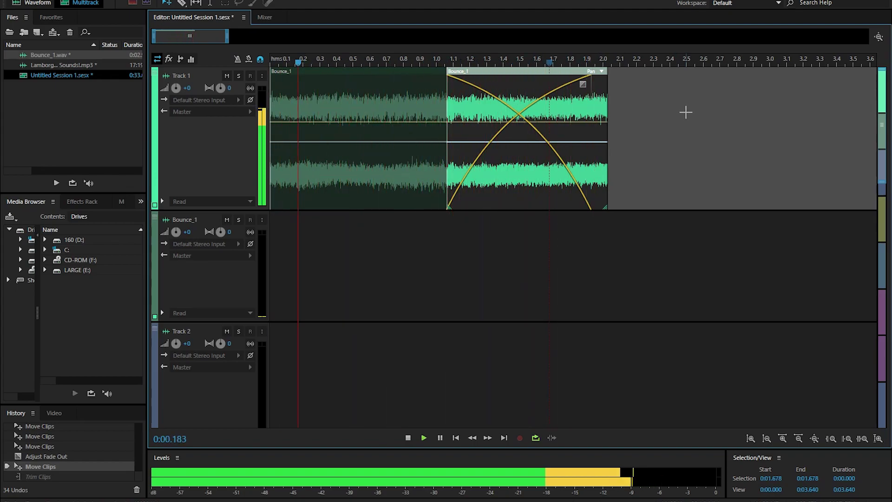
{"action": "key", "text": "space"}
{"action": "right_click", "coordinate": [354, 140]}
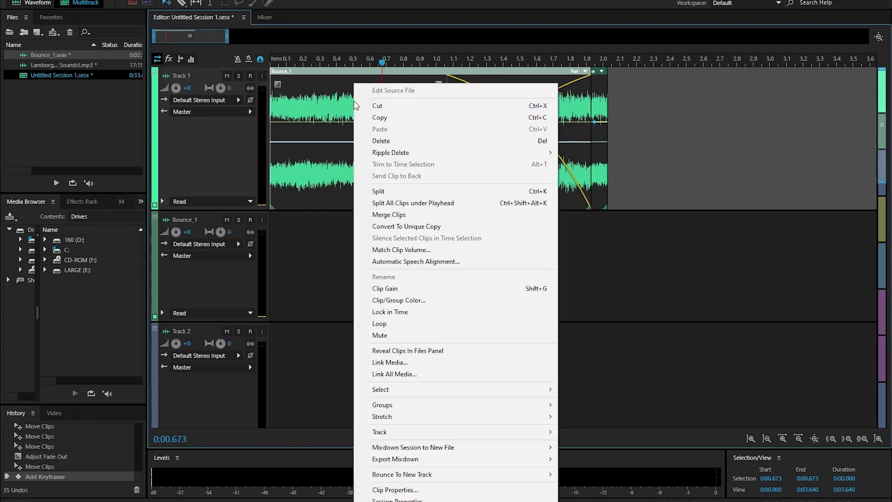
{"action": "mouse_move", "coordinate": [402, 474]}
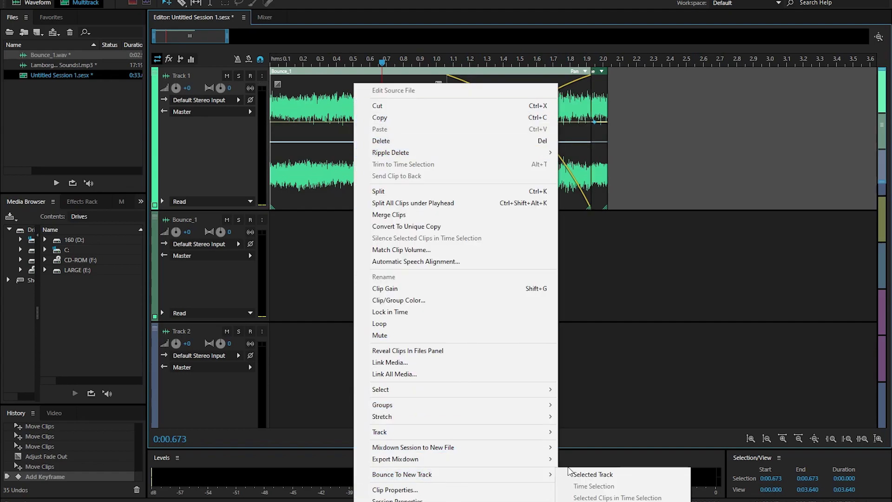
{"action": "left_click", "coordinate": [575, 474]}
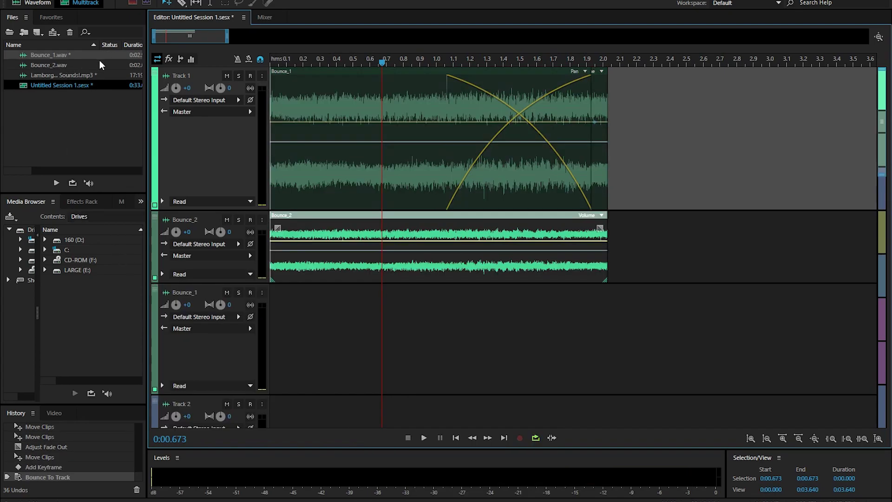
Open Bounce_2.wav in the waveform editor and listen to it
{"action": "left_click_drag", "start_coordinate": [149, 116], "coordinate": [193, 117]}
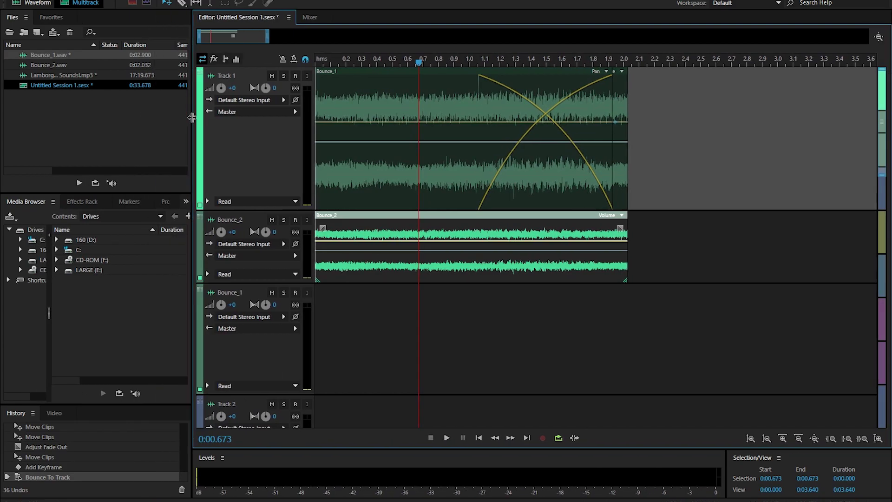
{"action": "double_click", "coordinate": [49, 65]}
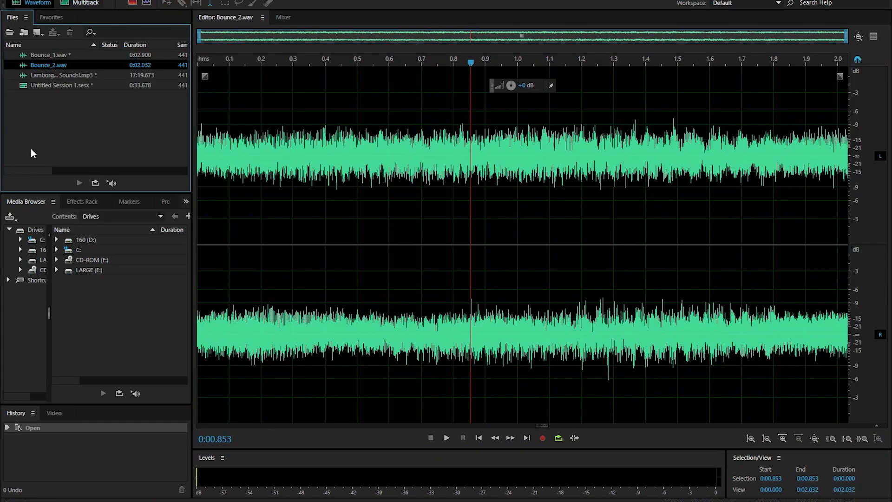
{"action": "left_click", "coordinate": [470, 145]}
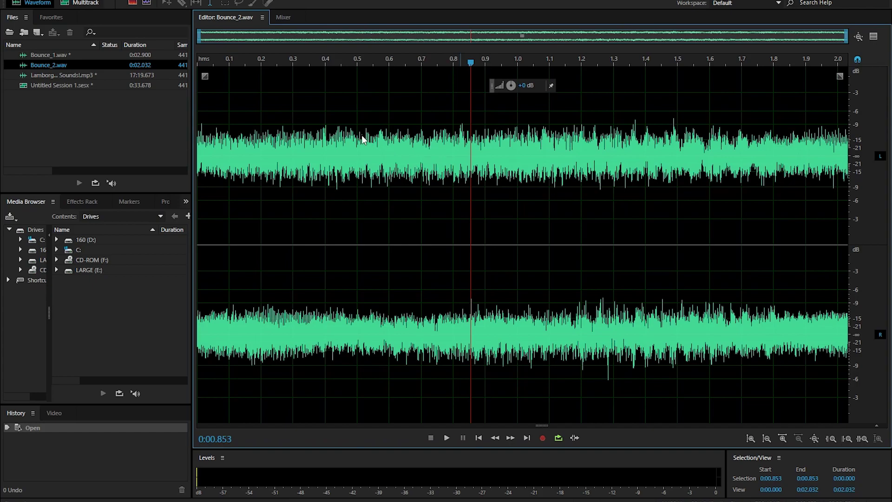
{"action": "key", "text": "alt+space"}
{"action": "left_click", "coordinate": [176, 108]}
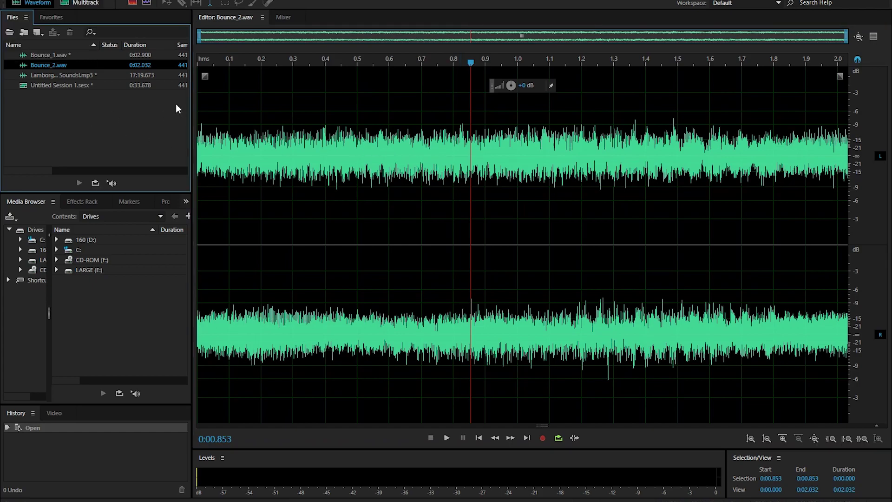
{"action": "key", "text": "space"}
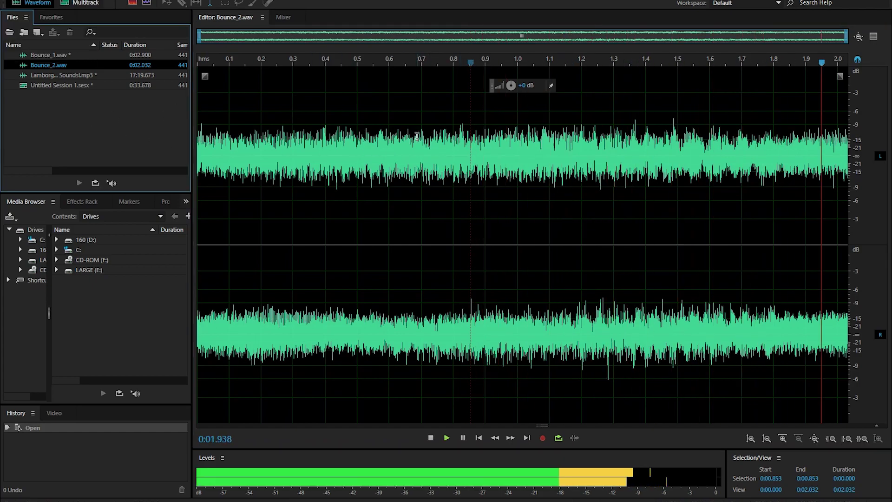
{"action": "key", "text": "space"}
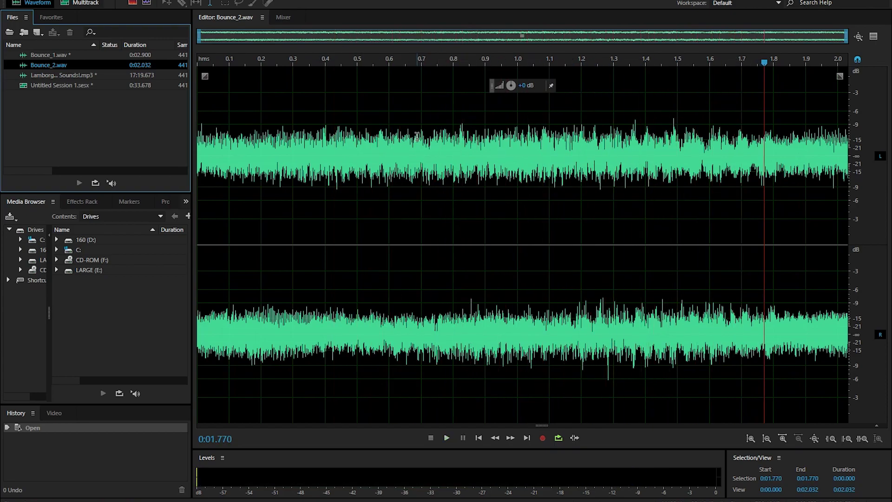
Copy Bounce_2.wav from Explorer into the Lamborghini sound folder and begin renaming it to acc High.wav
{"action": "right_click", "coordinate": [57, 68]}
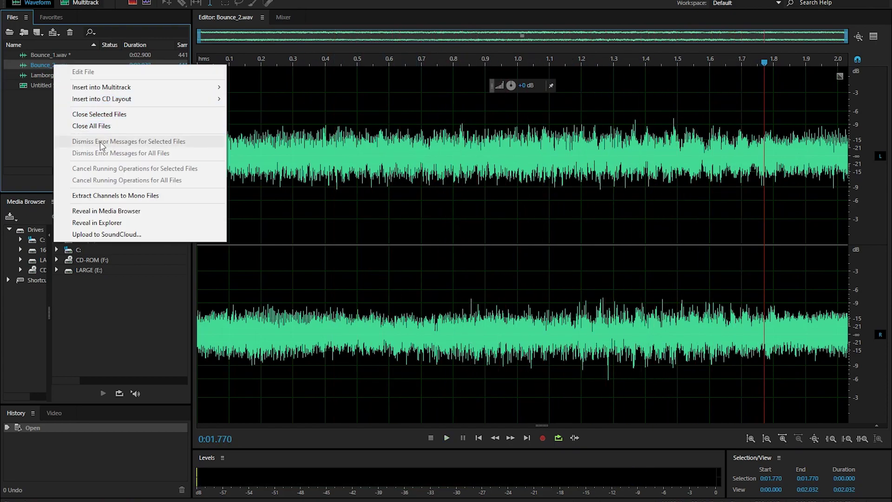
{"action": "left_click", "coordinate": [100, 221]}
{"action": "left_click_drag", "start_coordinate": [116, 57], "coordinate": [808, 239]}
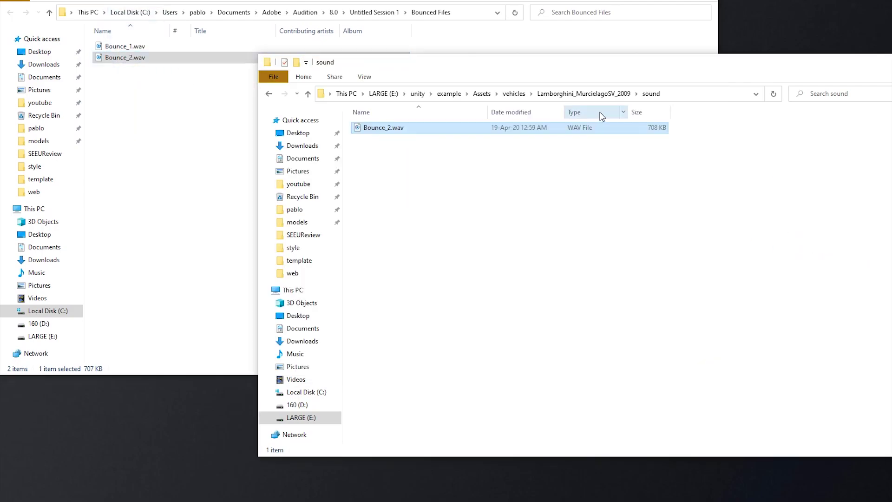
{"action": "left_click", "coordinate": [381, 130]}
{"action": "type", "text": "acc High"}
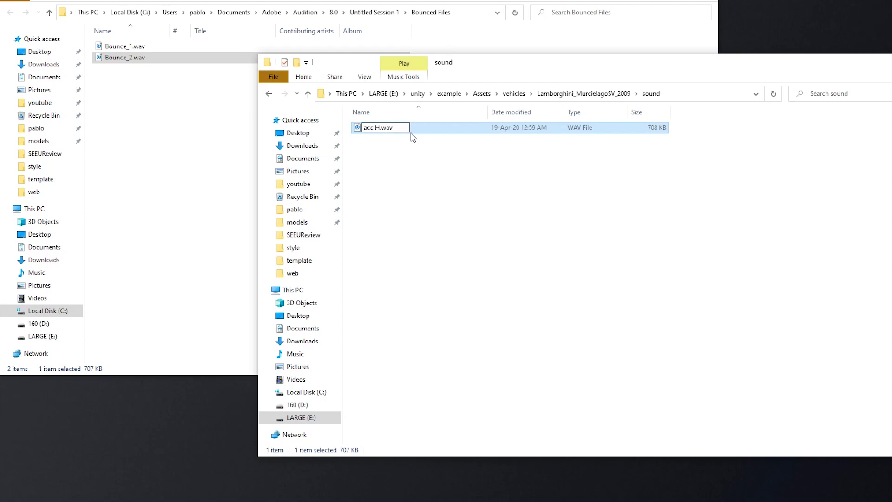
Finish naming acc High.wav, then apply a previewed 10-band graphic EQ to Bounce_2.wav
{"action": "key", "text": "Return"}
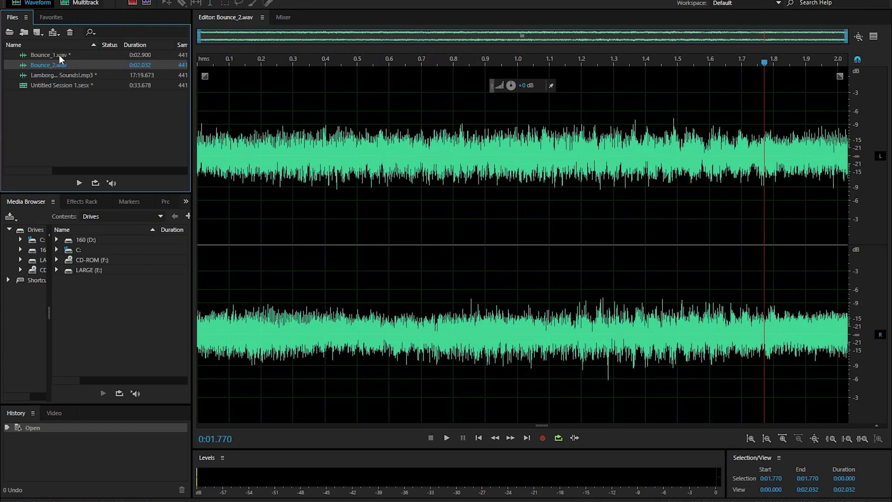
{"action": "left_click", "coordinate": [239, 12]}
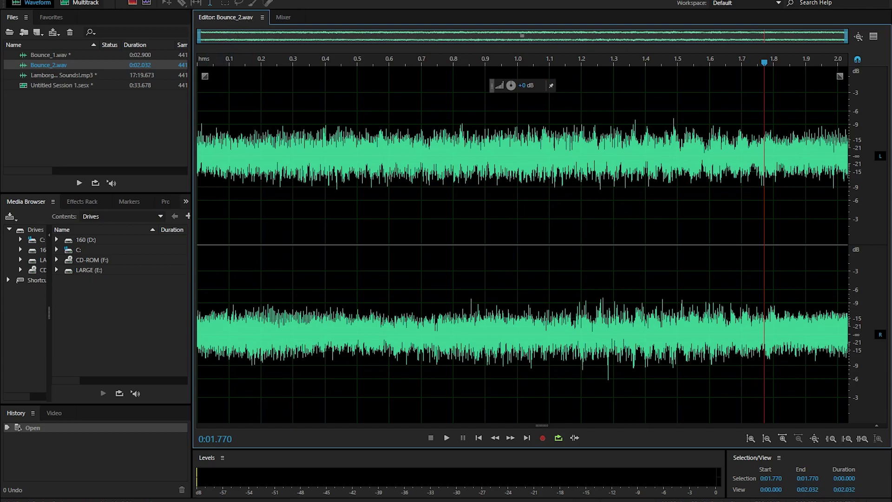
{"action": "left_click", "coordinate": [100, 1]}
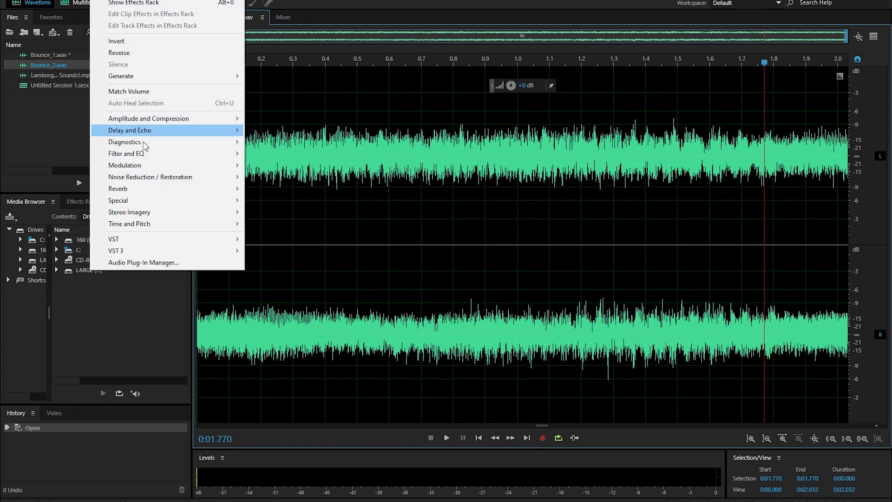
{"action": "mouse_move", "coordinate": [126, 154]}
{"action": "left_click", "coordinate": [297, 176]}
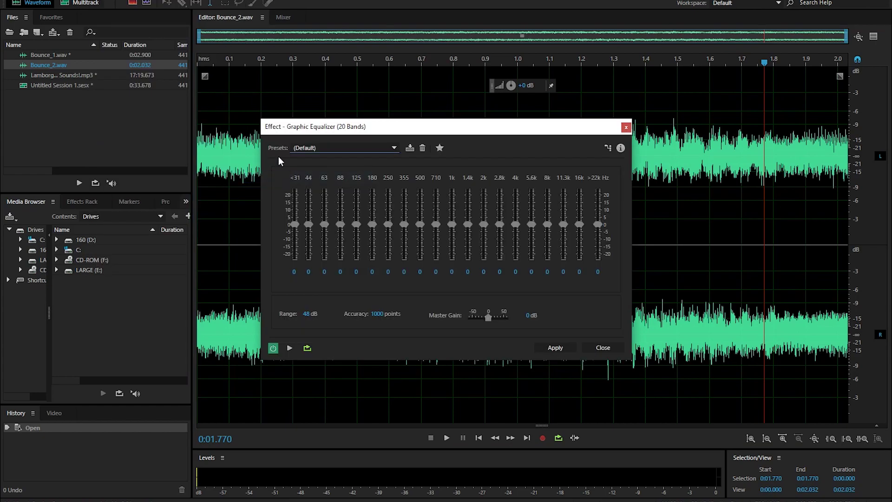
{"action": "left_click_drag", "start_coordinate": [355, 135], "coordinate": [124, 141]}
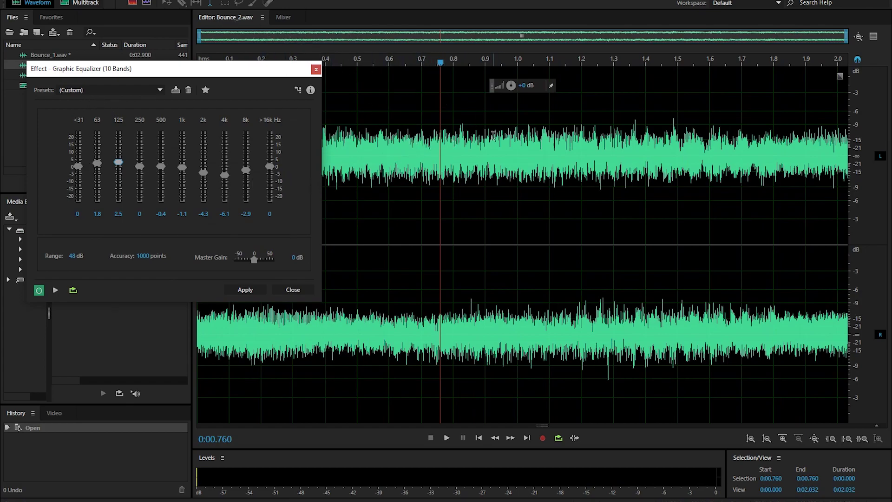
{"action": "key", "text": "space"}
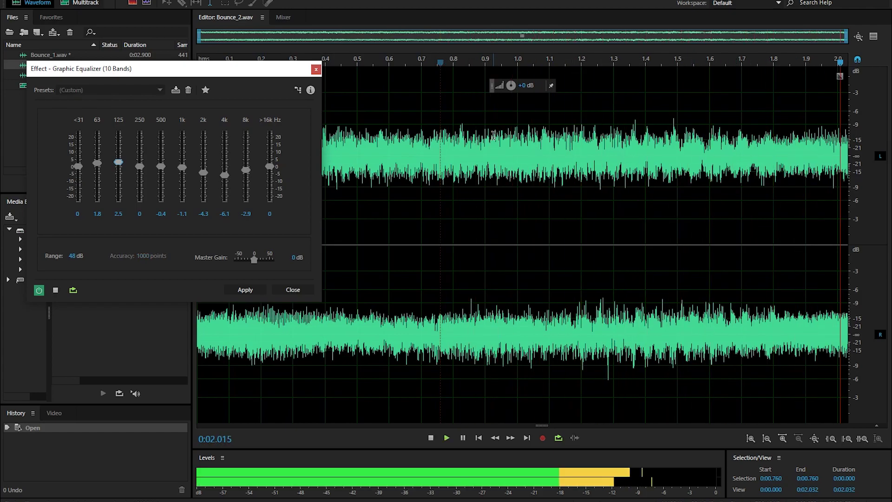
{"action": "left_click", "coordinate": [256, 288]}
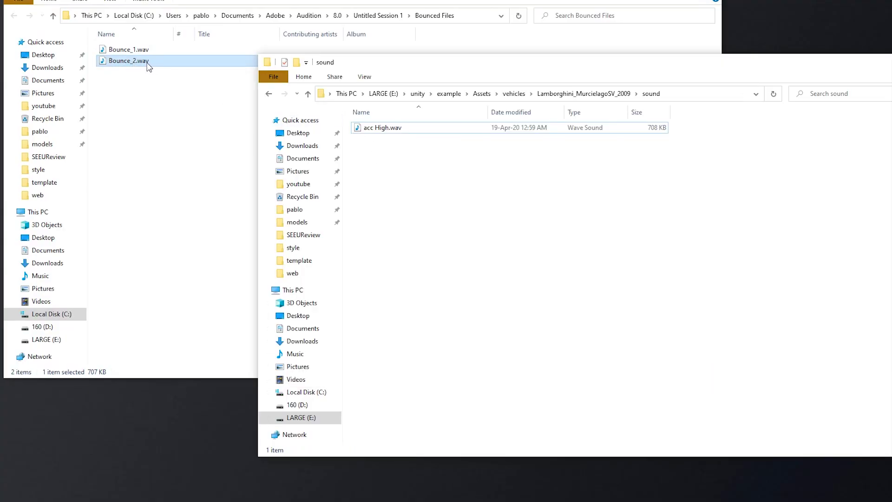
Copy Bounce_2.wav into the Lamborghini sound folder and begin renaming it deacc high
{"action": "left_click_drag", "start_coordinate": [145, 63], "coordinate": [587, 253]}
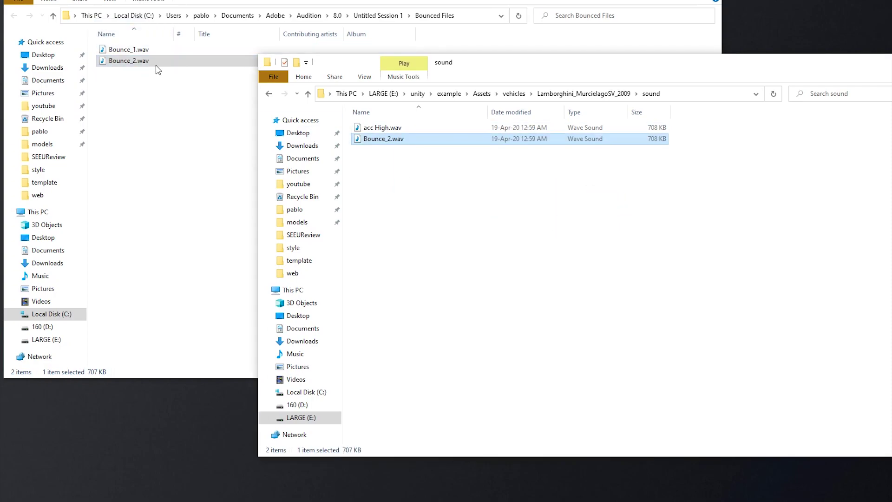
{"action": "left_click", "coordinate": [380, 138]}
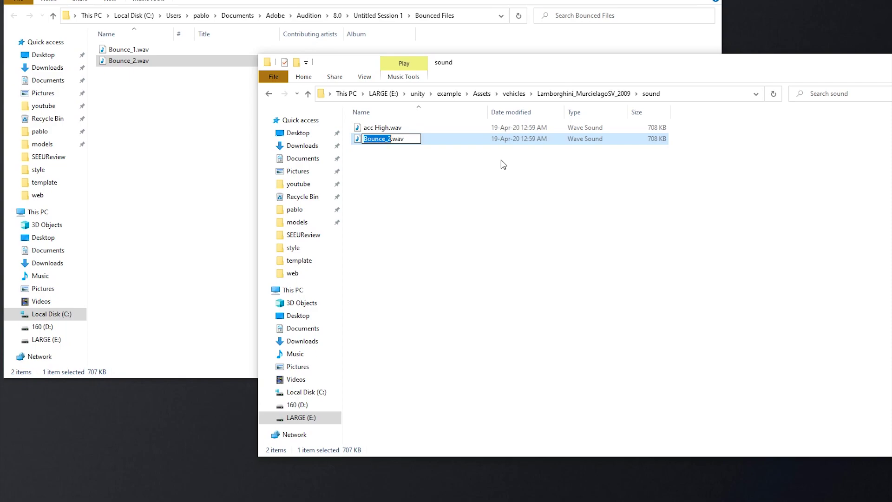
{"action": "type", "text": "de"}
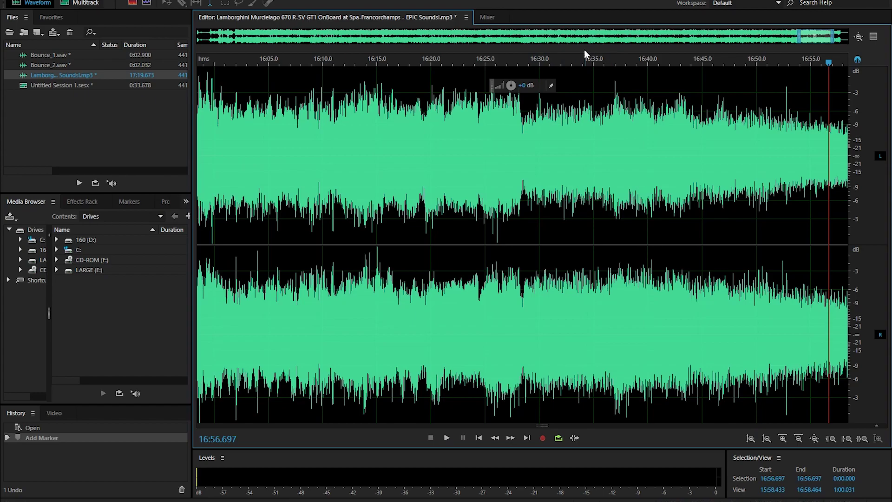
Play the Lamborghini recording from about 16:28 and add a marker at 16:33.687
{"action": "left_click", "coordinate": [525, 123]}
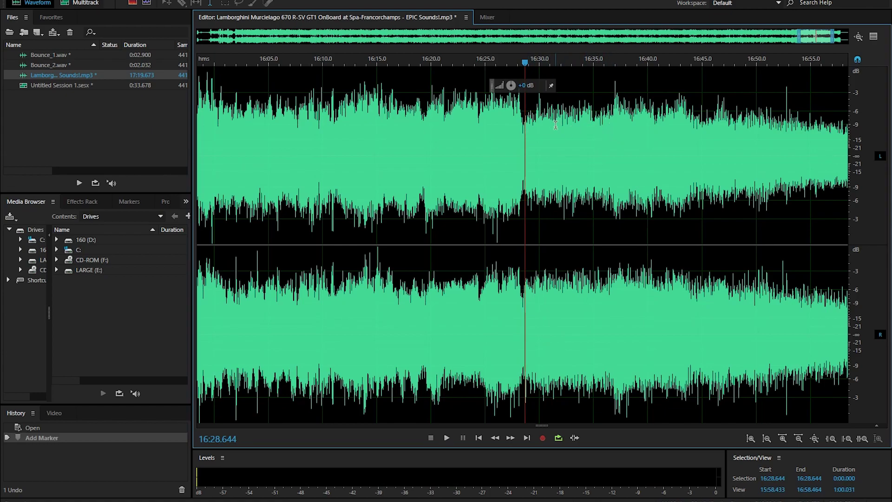
{"action": "key", "text": "space"}
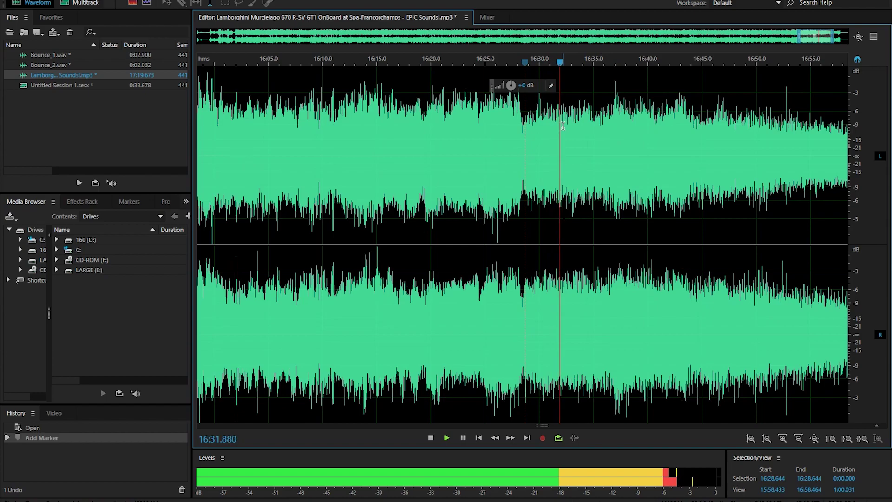
{"action": "key", "text": "space"}
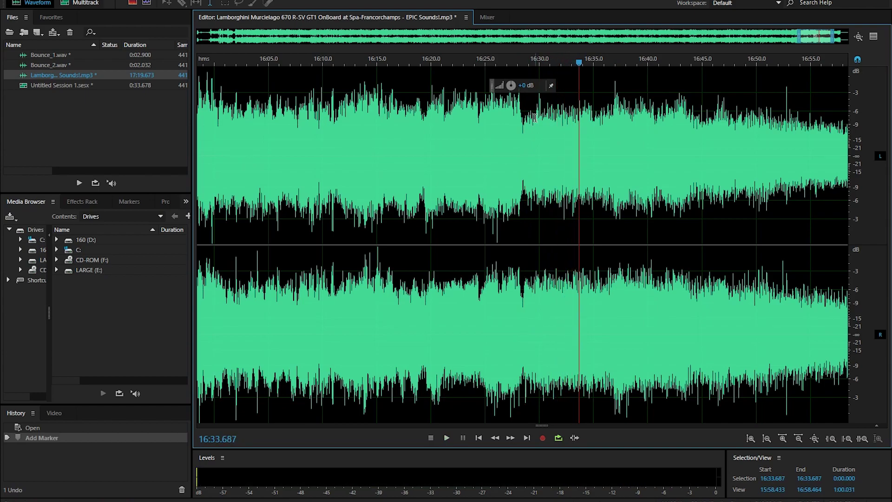
{"action": "key", "text": "m"}
Place the marked passage on Track 1 as crossfaded clips and play the loop
{"action": "double_click", "coordinate": [139, 85]}
{"action": "left_click_drag", "start_coordinate": [60, 74], "coordinate": [297, 132]}
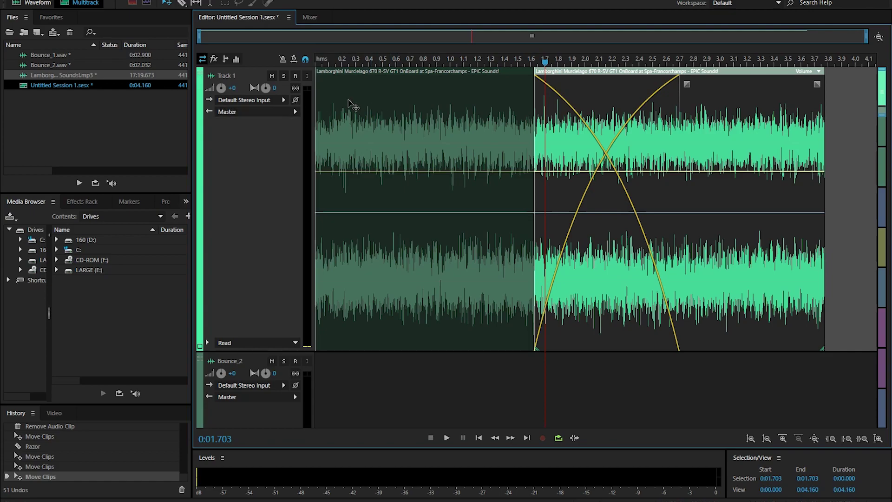
{"action": "key", "text": "space"}
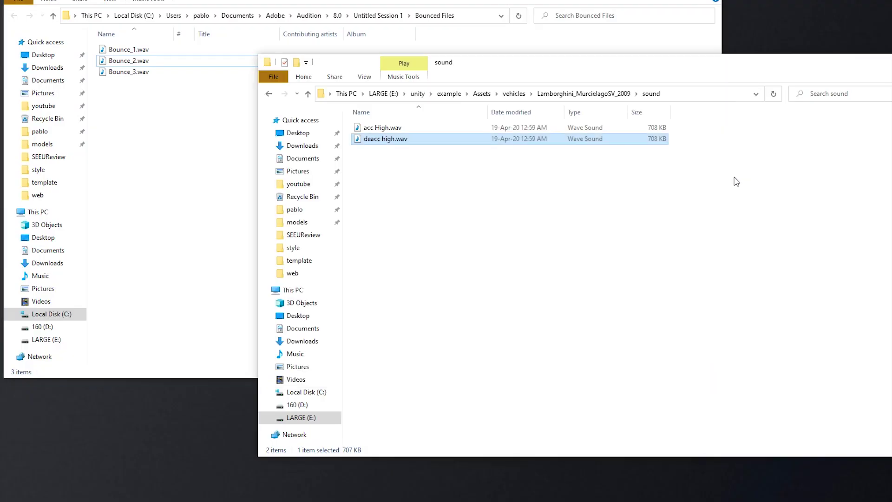
Copy Bounce_3.wav into the Lamborghini sound folder and rename it acc Low.wav
{"action": "mouse_move", "coordinate": [149, 74]}
{"action": "left_mouse_down"}
{"action": "mouse_move", "coordinate": [130, 79]}
{"action": "mouse_move", "coordinate": [453, 229]}
{"action": "left_mouse_up"}
{"action": "key", "text": "F2"}
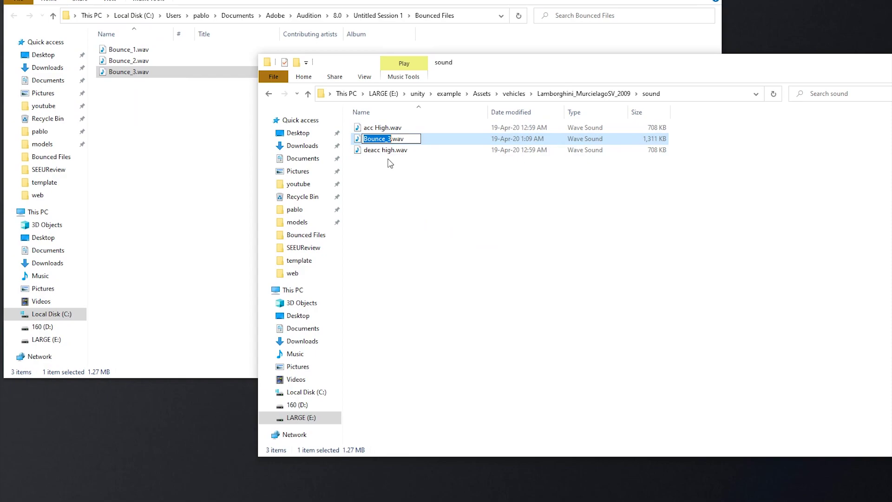
{"action": "type", "text": "acc"}
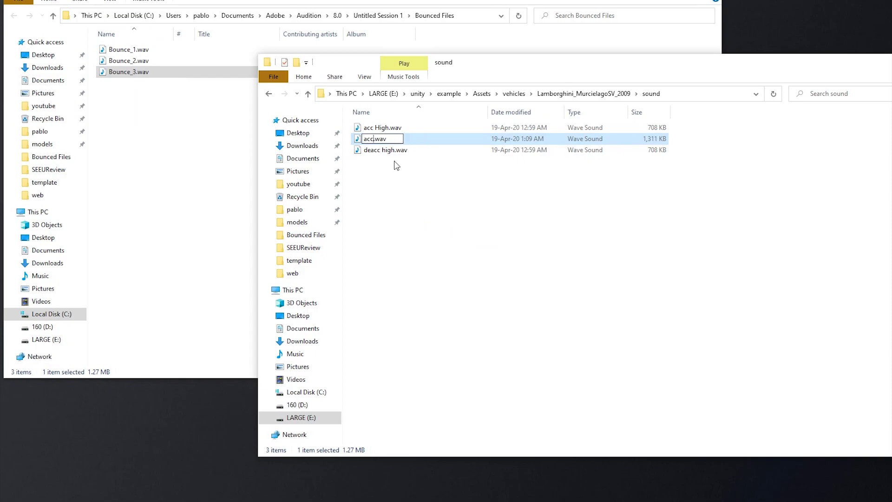
{"action": "type", "text": "ow"}
{"action": "key", "text": "Return"}
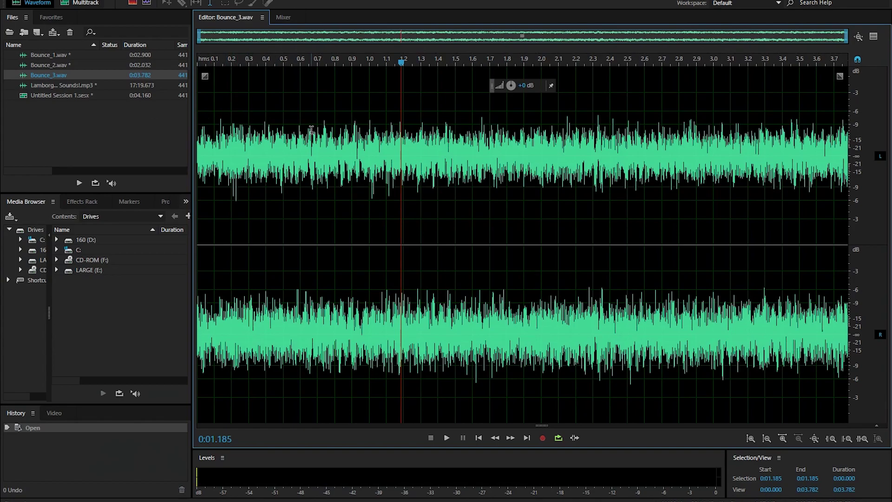
Apply a 10-band graphic EQ to Bounce_3, cutting the 2k–16k bands while previewing
{"action": "left_click", "coordinate": [114, 3]}
{"action": "mouse_move", "coordinate": [127, 153]}
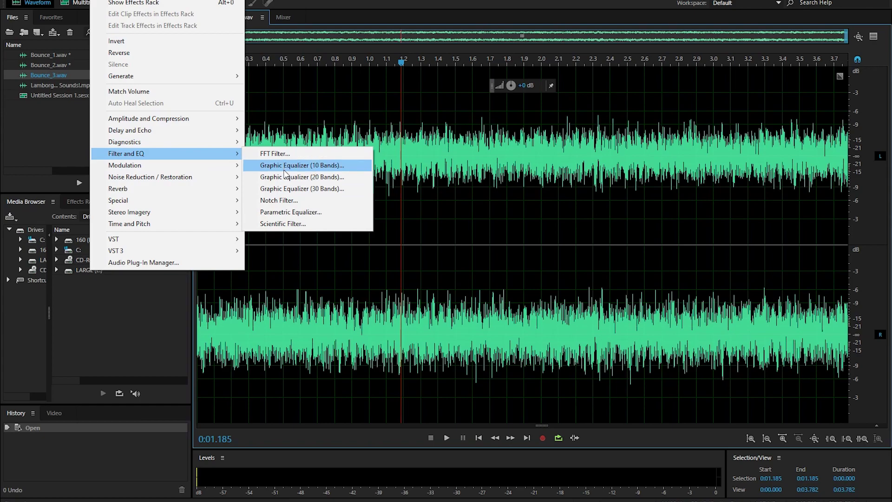
{"action": "left_click", "coordinate": [290, 166]}
{"action": "key", "text": "space"}
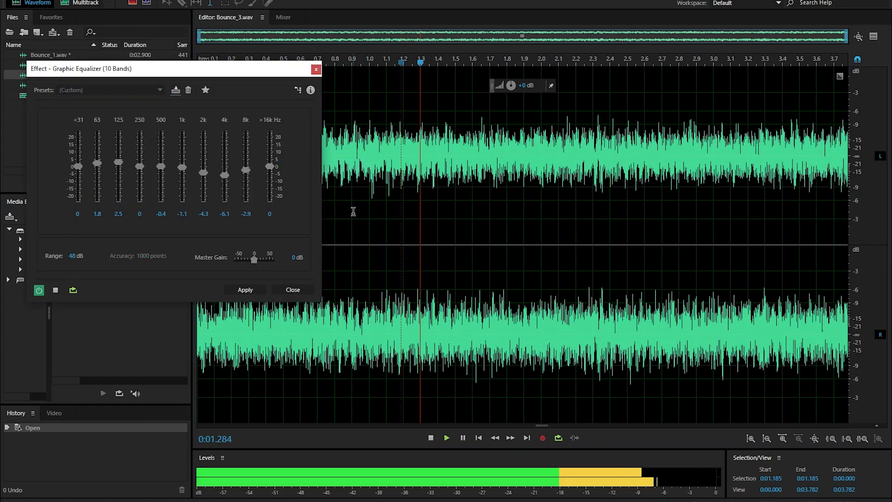
{"action": "left_click_drag", "start_coordinate": [248, 173], "coordinate": [205, 174]}
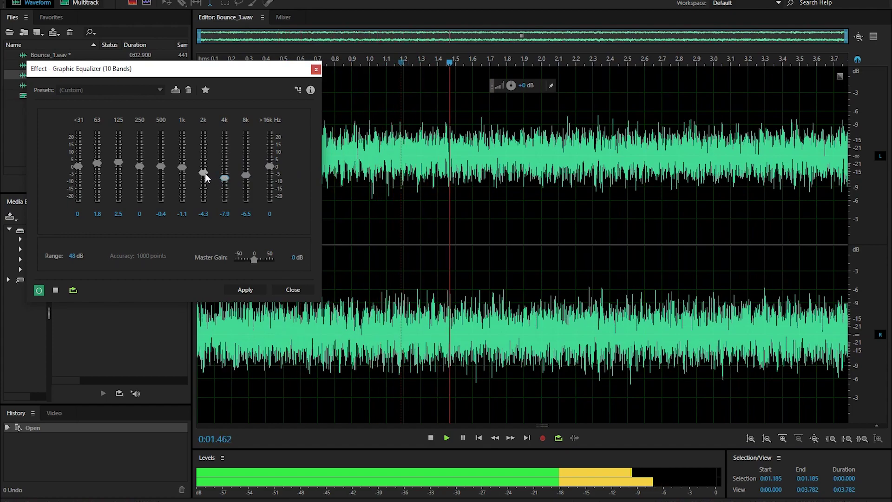
{"action": "mouse_move", "coordinate": [269, 168]}
{"action": "left_mouse_down"}
{"action": "mouse_move", "coordinate": [272, 202]}
{"action": "mouse_move", "coordinate": [266, 126]}
{"action": "mouse_move", "coordinate": [274, 177]}
{"action": "mouse_move", "coordinate": [224, 181]}
{"action": "left_mouse_up"}
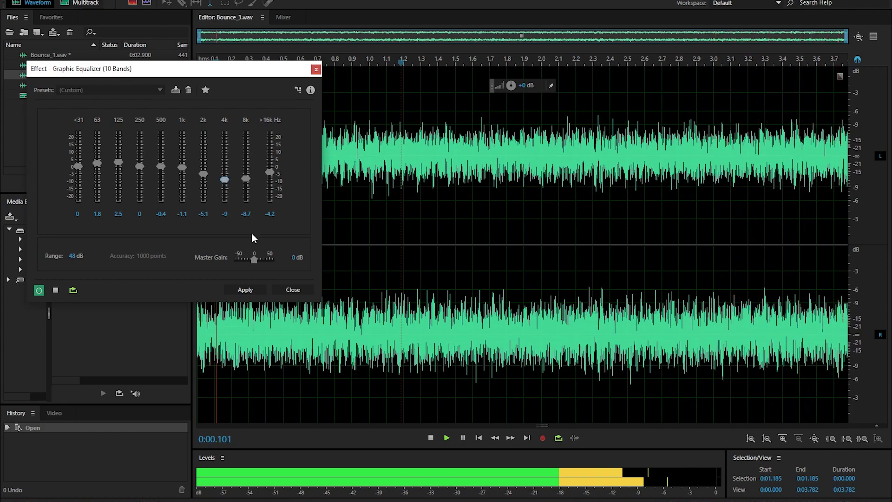
{"action": "left_click", "coordinate": [254, 290]}
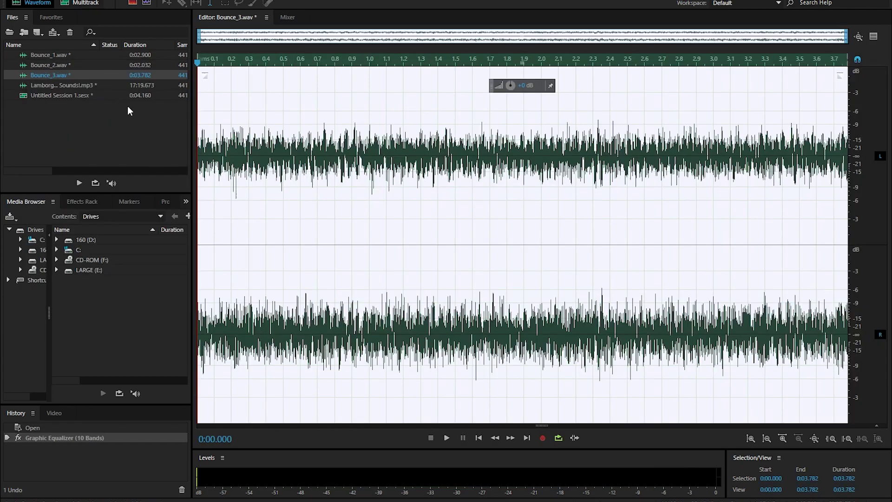
Copy the equalized Bounce_3.wav into the sound folder and rename it deacc Low.wav
{"action": "key", "text": "alt+Tab"}
{"action": "left_click_drag", "start_coordinate": [128, 71], "coordinate": [449, 269]}
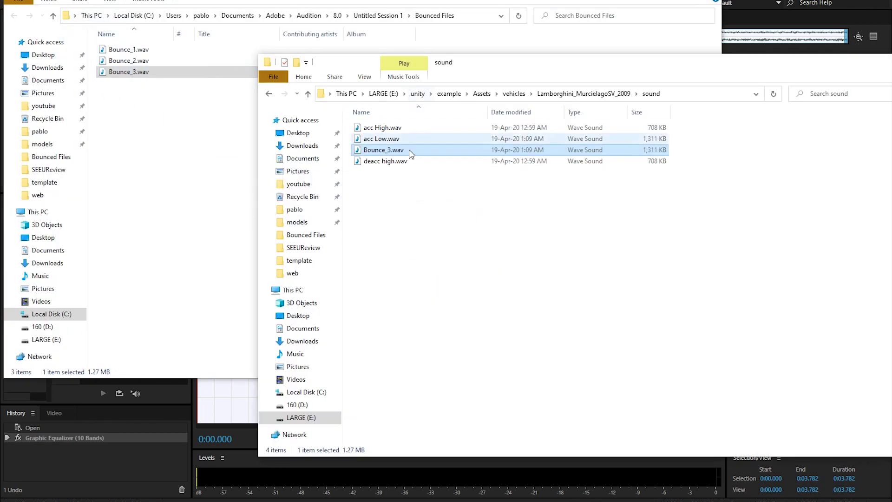
{"action": "key", "text": "F2"}
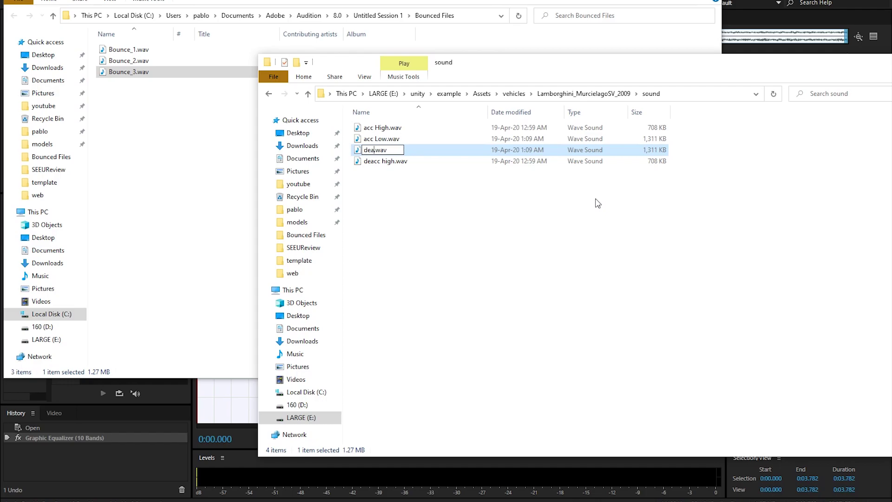
{"action": "key", "text": "Return"}
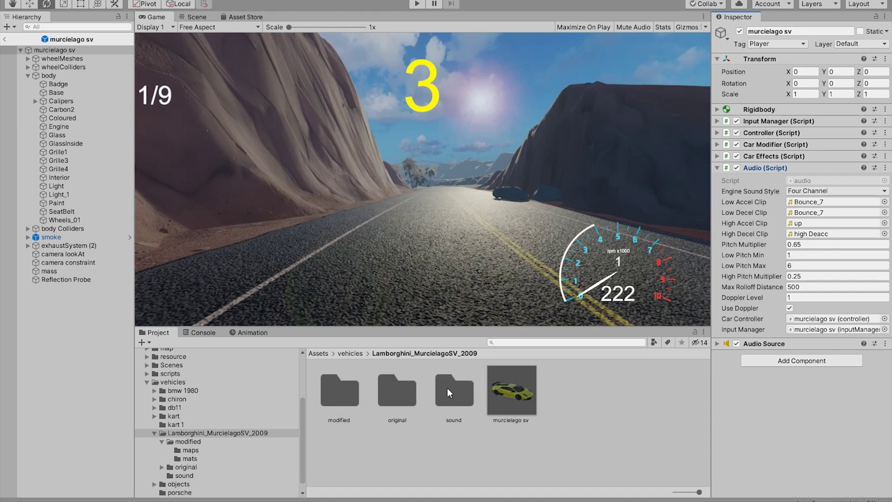
Open the car's sound folder in Unity's Project panel, then return to the Lamborghini folder
{"action": "double_click", "coordinate": [434, 393]}
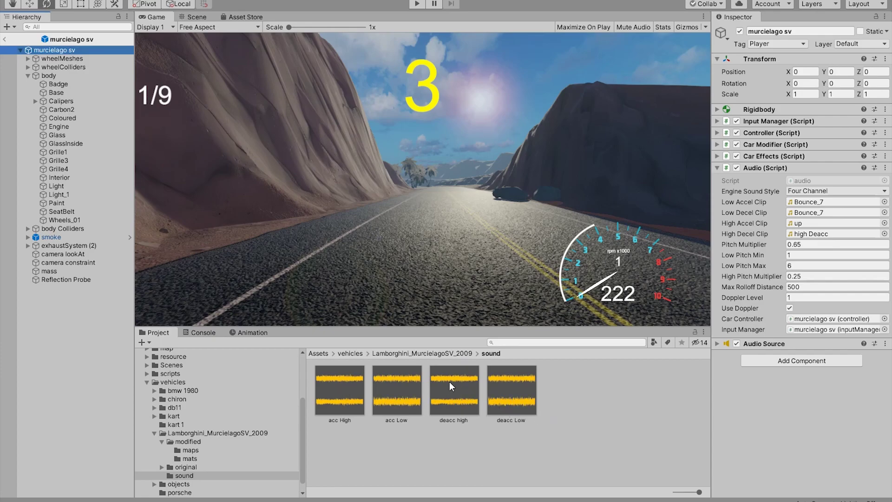
{"action": "left_click", "coordinate": [422, 353]}
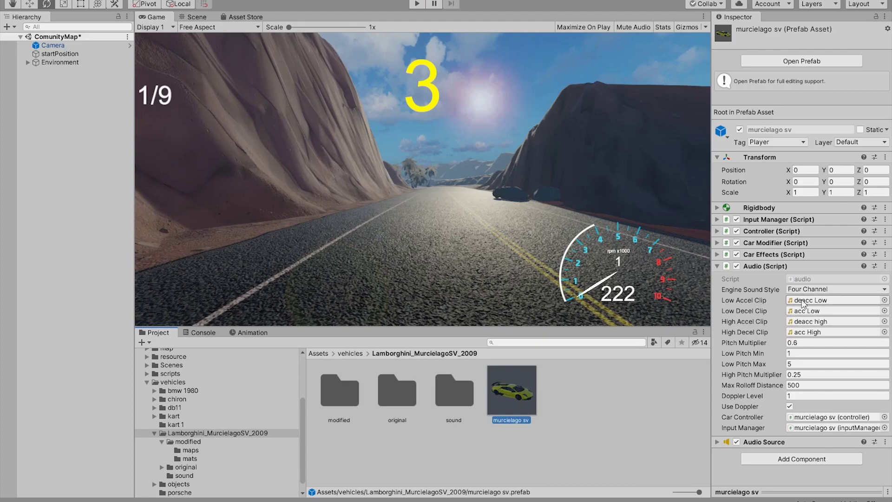
Lower the 30-band EQ master gain on deacc Low to about -11.6 dB and preview
{"action": "key", "text": "alt+Tab"}
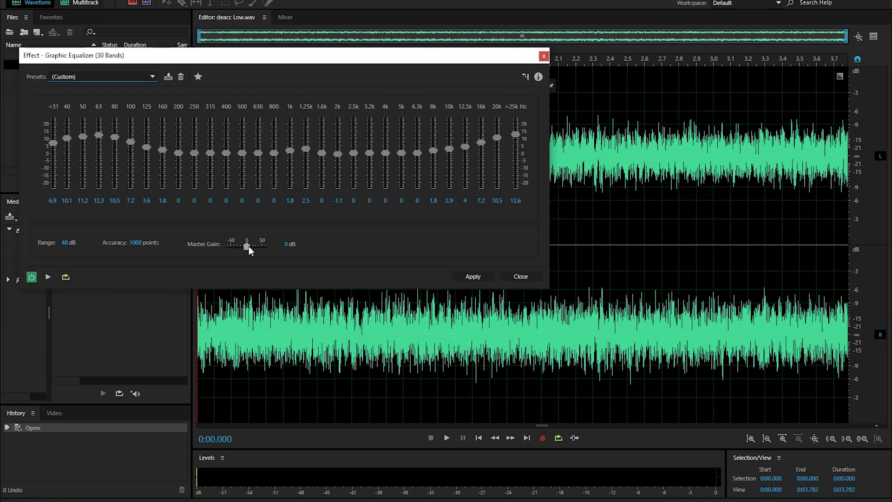
{"action": "left_click_drag", "start_coordinate": [249, 246], "coordinate": [243, 245]}
{"action": "key", "text": "space"}
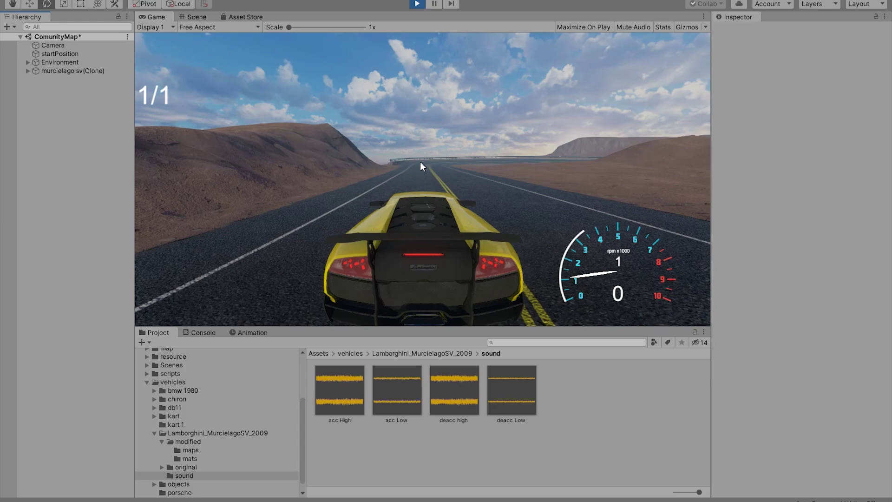
Drive the Lamborghini with the arrow keys, accelerating and braking to hear the engine loops
{"action": "left_click", "coordinate": [420, 161]}
{"action": "key", "text": "Up"}
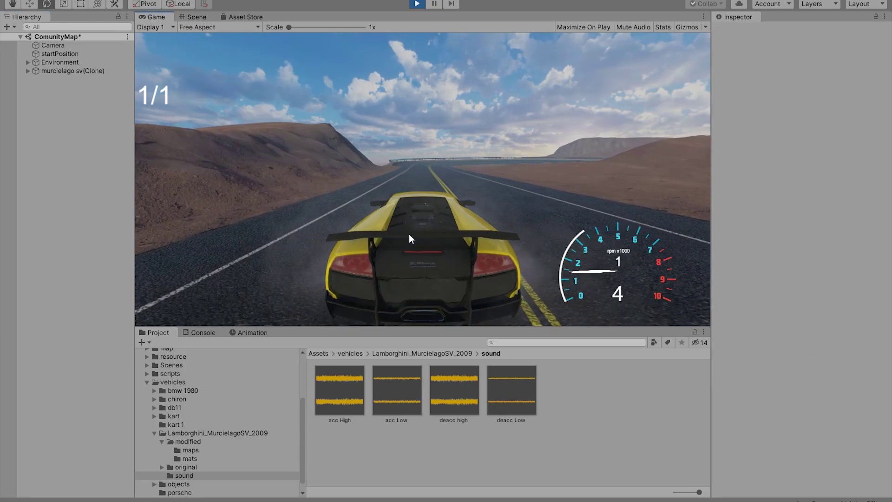
{"action": "key", "text": "Down"}
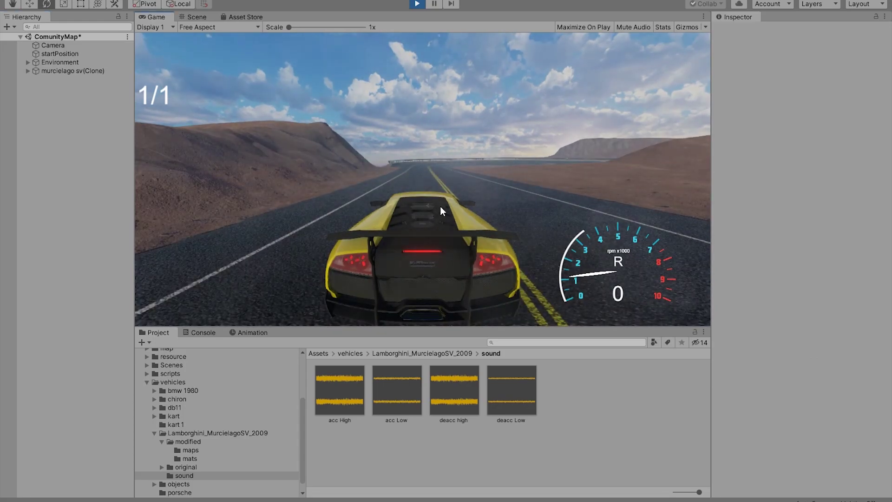
{"action": "key", "text": "Up"}
{"action": "key", "text": "Up"}
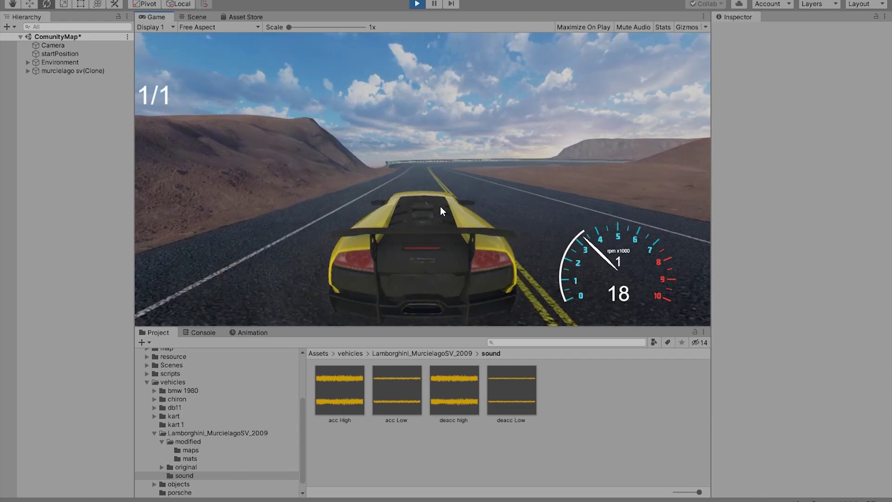
{"action": "key", "text": "Up"}
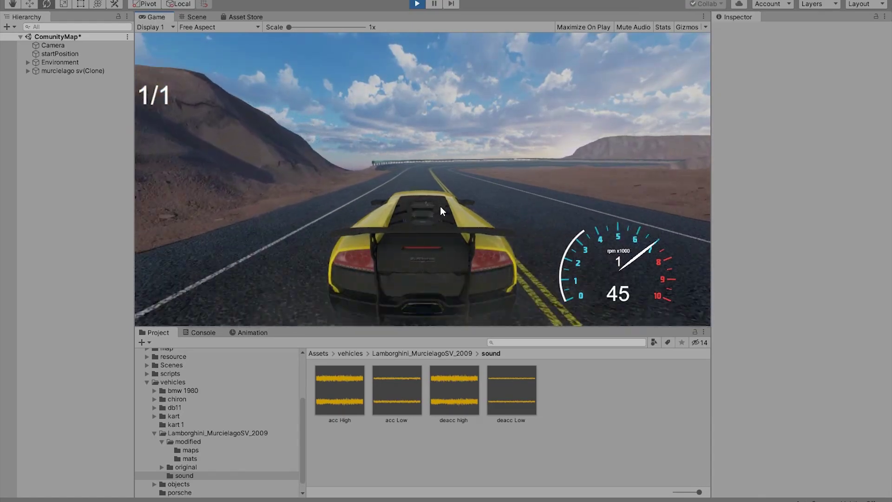
{"action": "key", "text": "Down"}
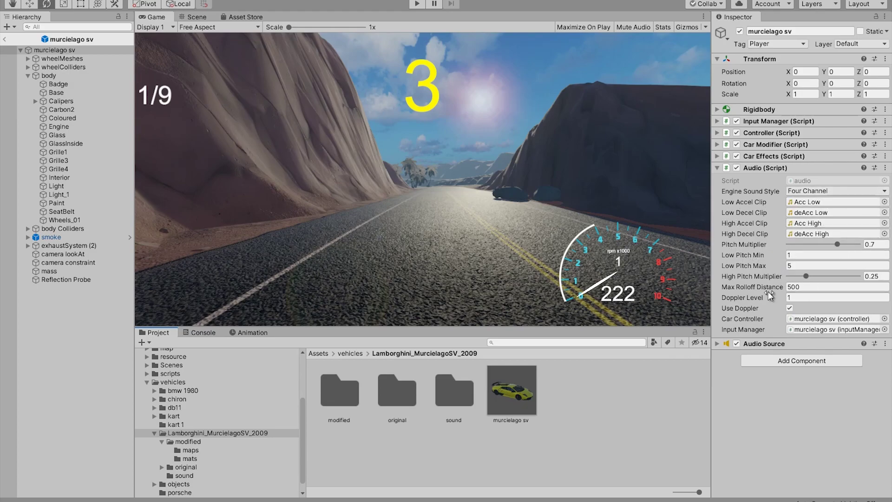
Start another test run and lower the spawned car's pitch multiplier to about 0.647
{"action": "key", "text": "ctrl+p"}
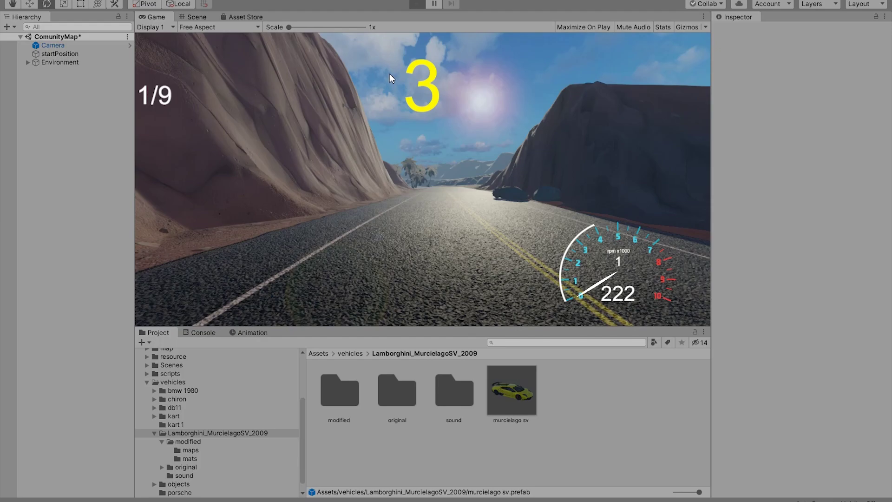
{"action": "left_click", "coordinate": [71, 71]}
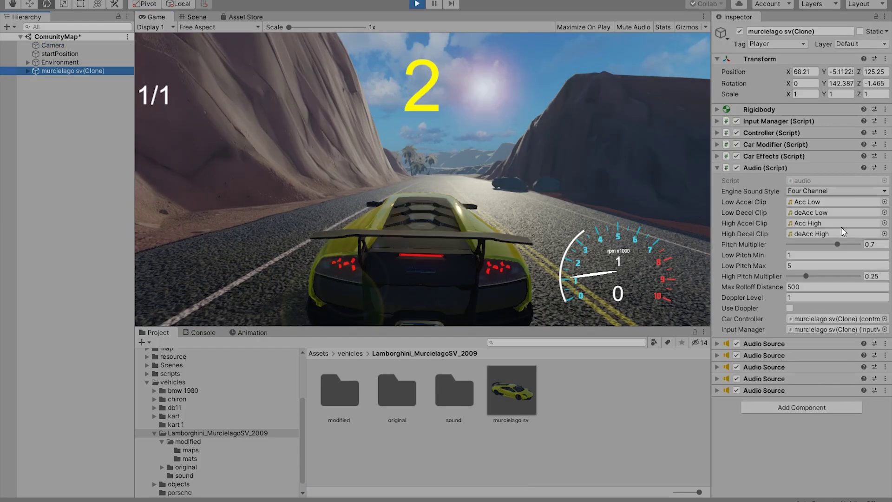
{"action": "left_click_drag", "start_coordinate": [840, 241], "coordinate": [833, 244]}
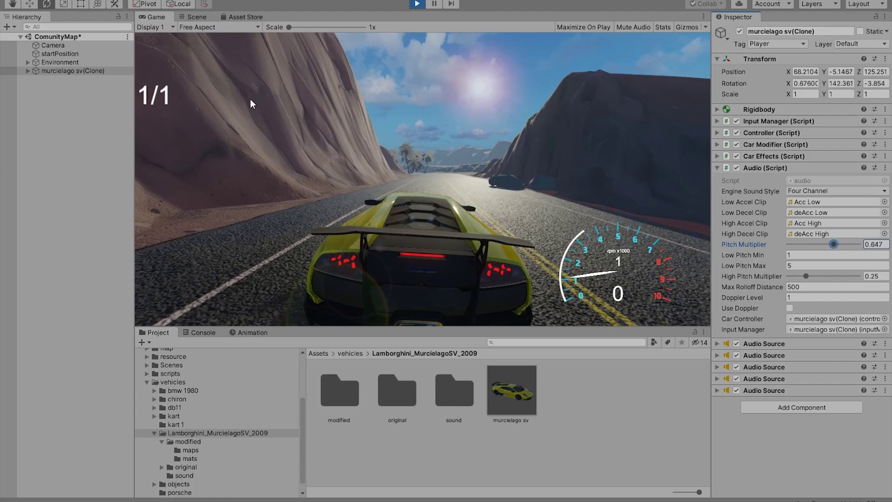
Maximize the Game view, briefly checking the aspect ratio list and rendering statistics
{"action": "right_click", "coordinate": [158, 18]}
{"action": "left_click", "coordinate": [186, 50]}
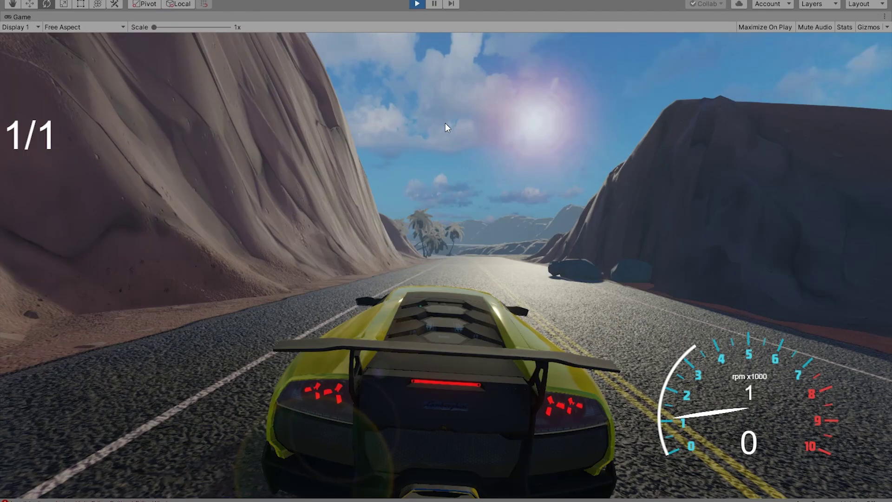
{"action": "left_click", "coordinate": [62, 28]}
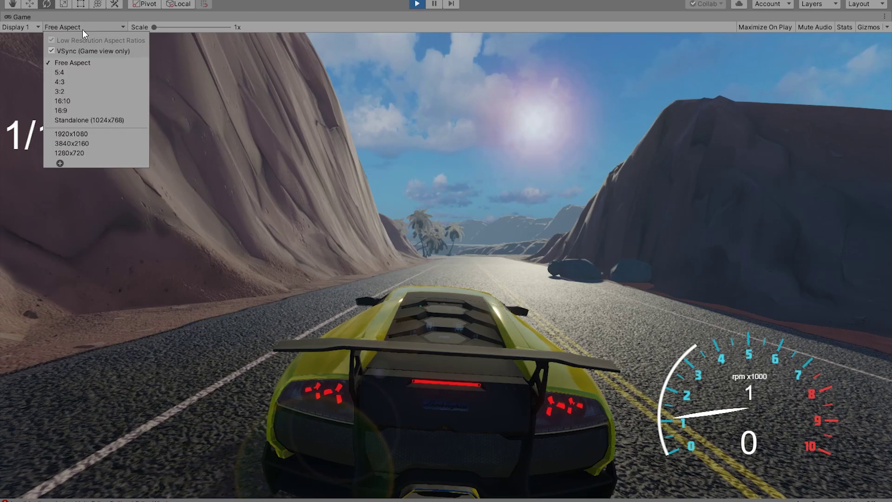
{"action": "left_click", "coordinate": [83, 30]}
{"action": "left_click", "coordinate": [844, 28]}
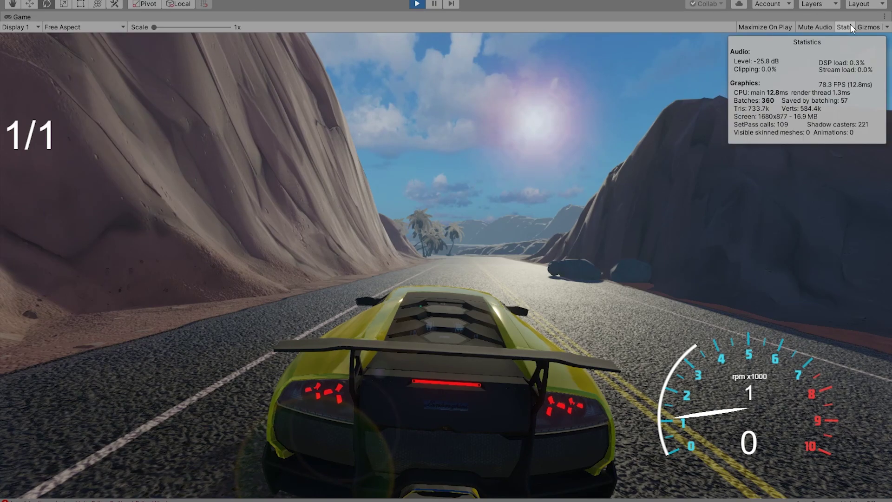
{"action": "left_click", "coordinate": [849, 26]}
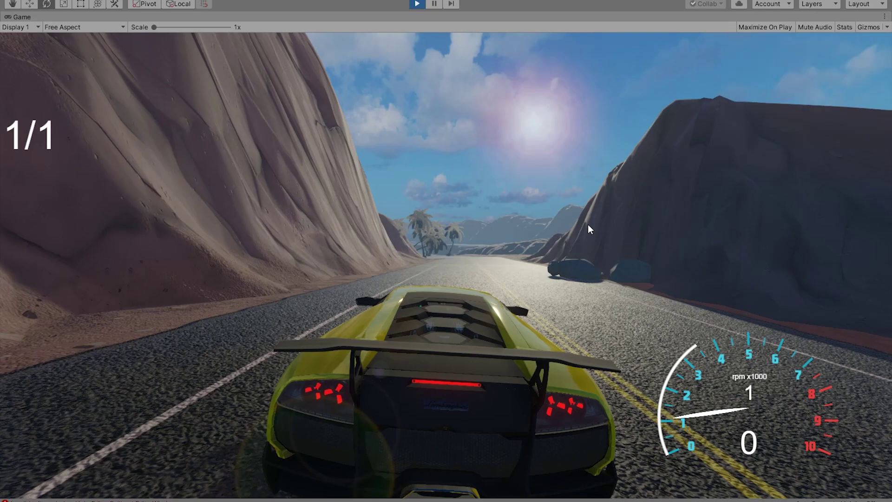